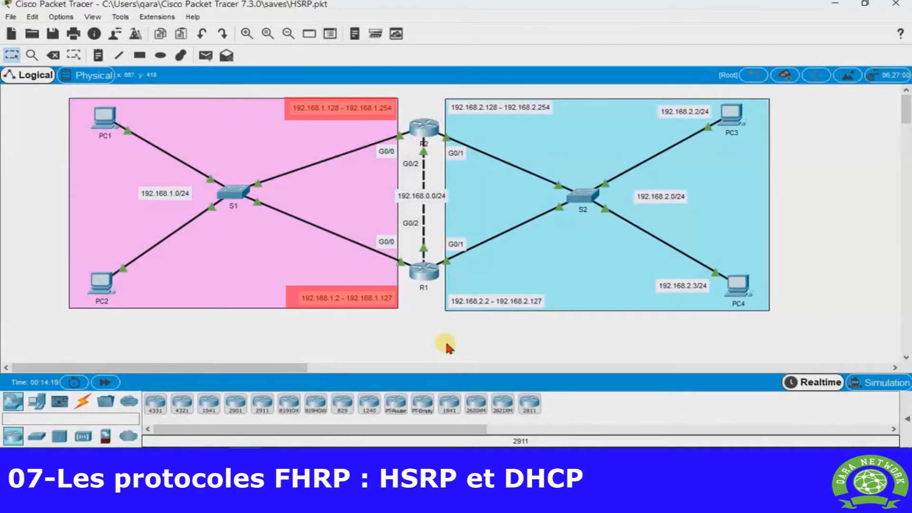
# Open router R1's command line, enter privileged mode and list the HSRP groups with show standby brief.
pyautogui.click(424, 274)
pyautogui.write('enable')
pyautogui.press('Return')
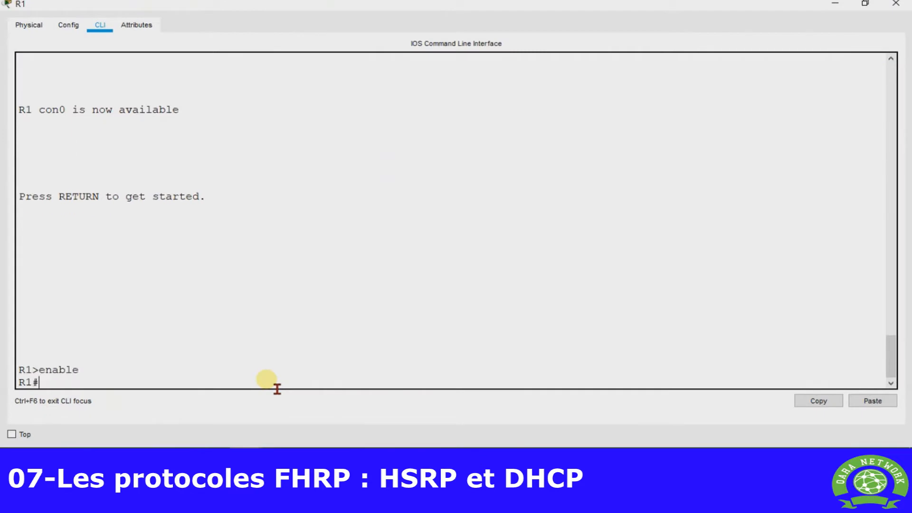
pyautogui.press('Return')
pyautogui.write('show stan')
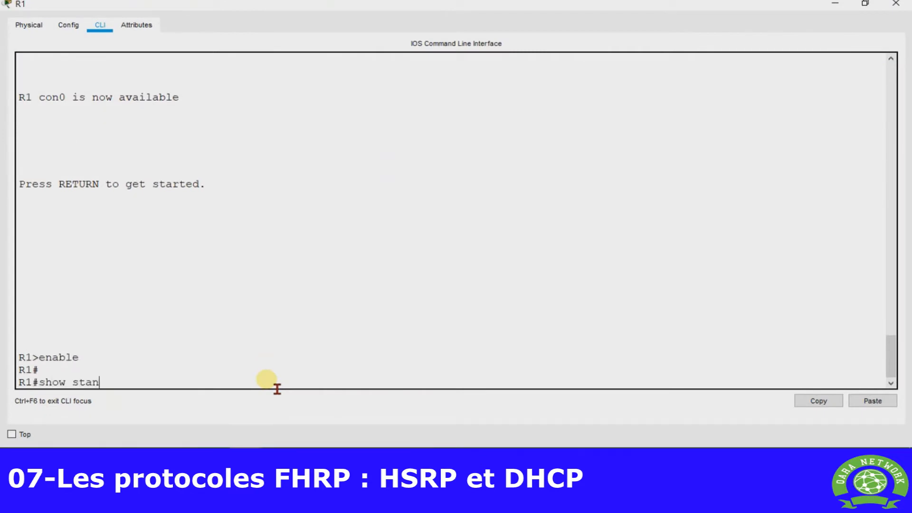
pyautogui.write('dby brief')
pyautogui.press('Return')
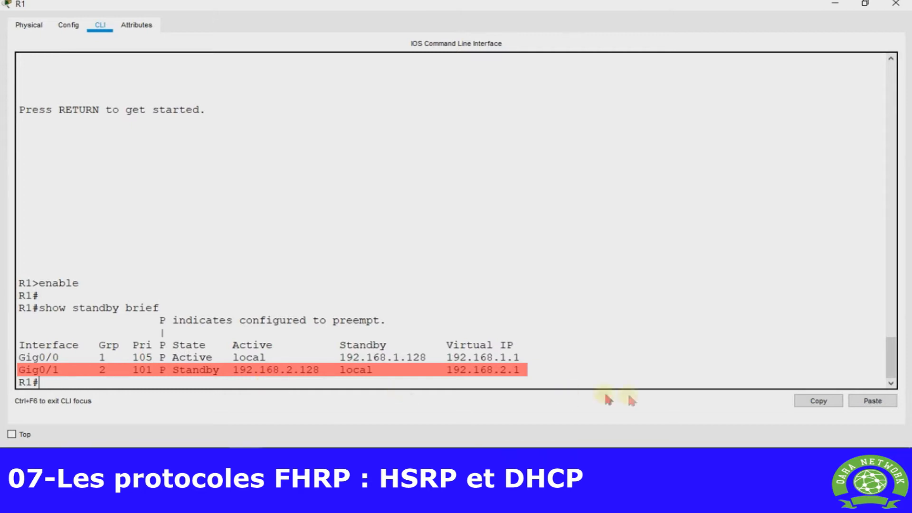
# List R1's interface addresses with show ip interface brief and check the GigabitEthernet0/0 entry.
pyautogui.press('Return')
pyautogui.write('show ip interface brief')
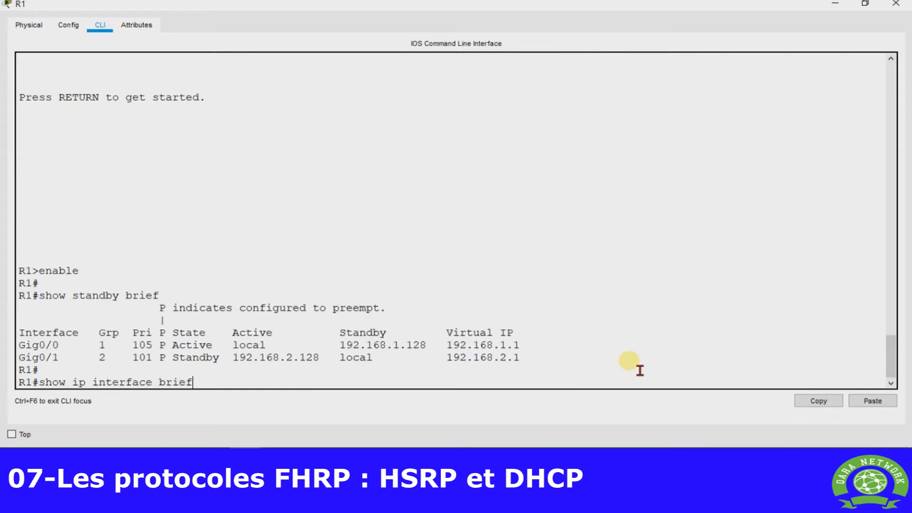
pyautogui.press('Return')
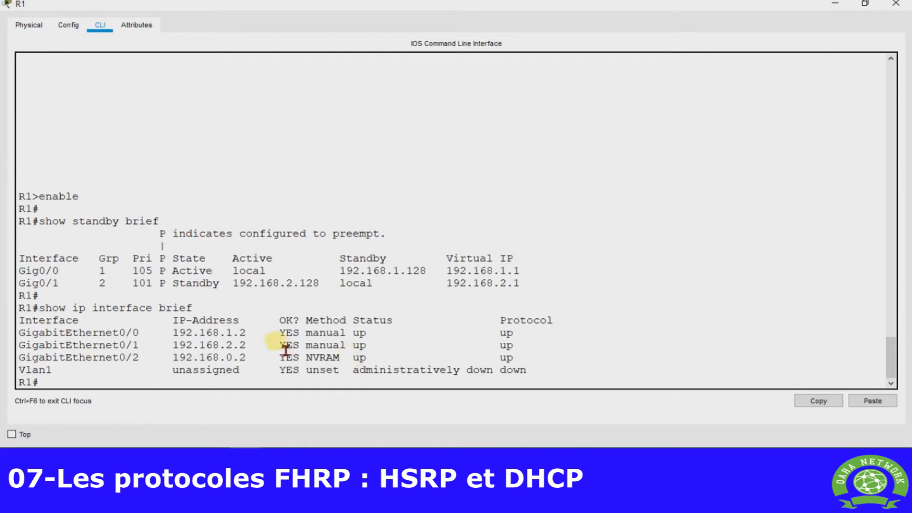
pyautogui.moveTo(257, 338); pyautogui.dragTo(19, 334)
pyautogui.click(73, 393)
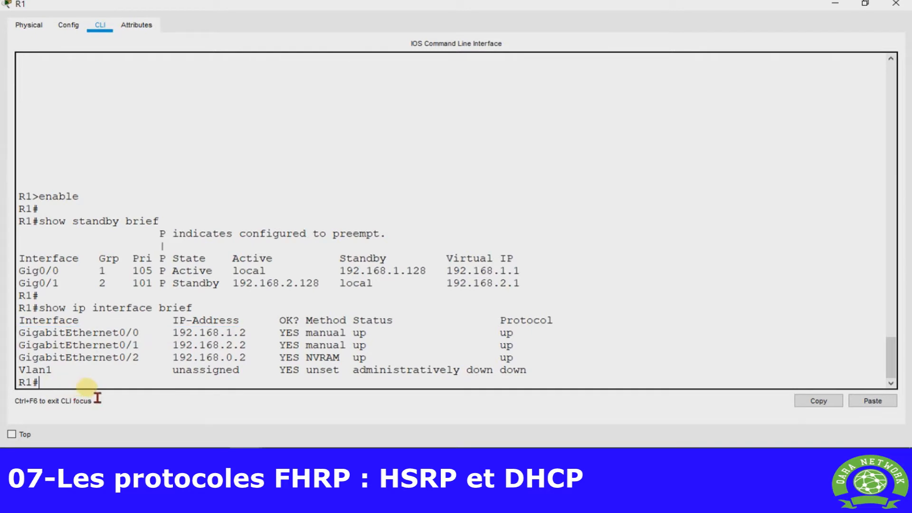
pyautogui.press('Return')
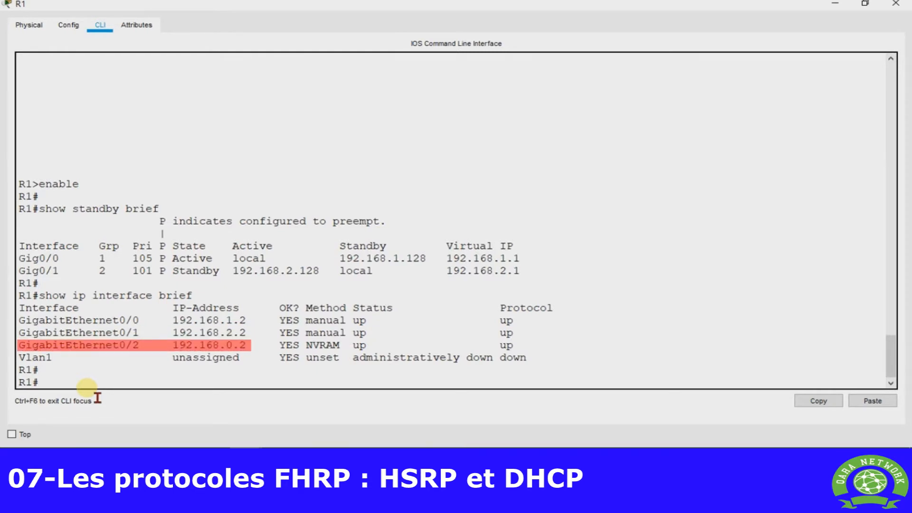
# Display R1's full HSRP details with show standby, check group 1's virtual IP address, and return to the topology.
pyautogui.write('show standby')
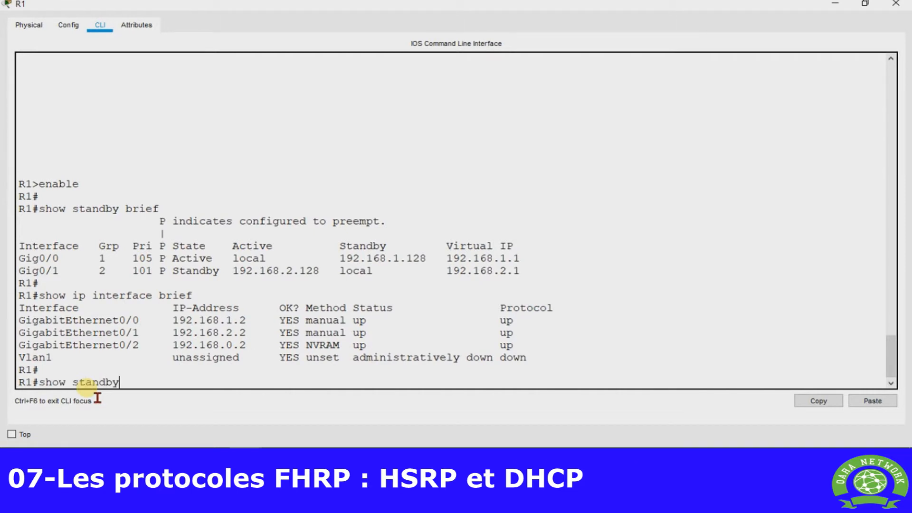
pyautogui.press('Return')
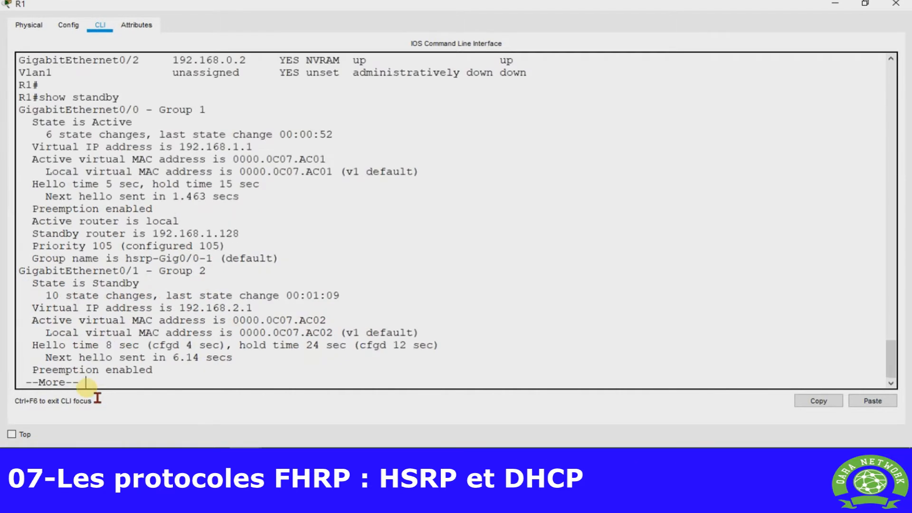
pyautogui.moveTo(253, 147); pyautogui.dragTo(174, 159)
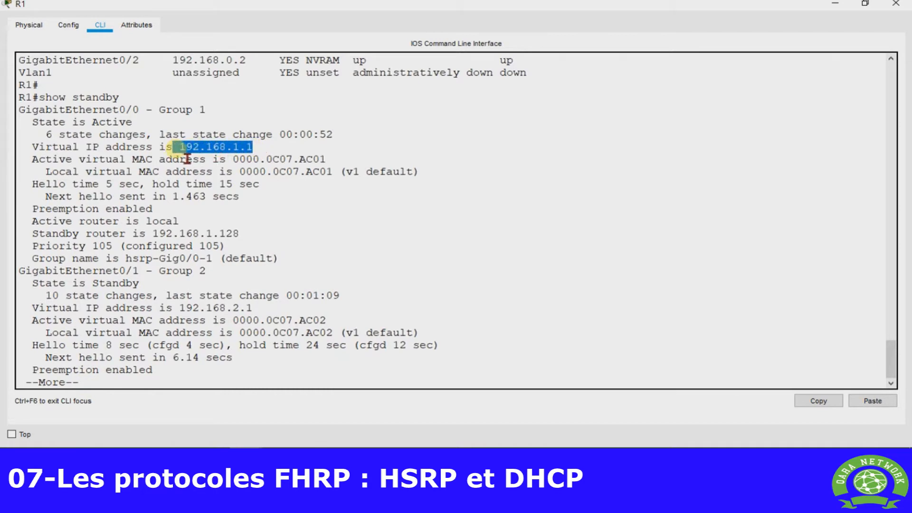
pyautogui.click(183, 377)
pyautogui.press('Return')
pyautogui.press('Return')
pyautogui.press('Return')
pyautogui.press('Return')
pyautogui.press('Return')
pyautogui.press('Return')
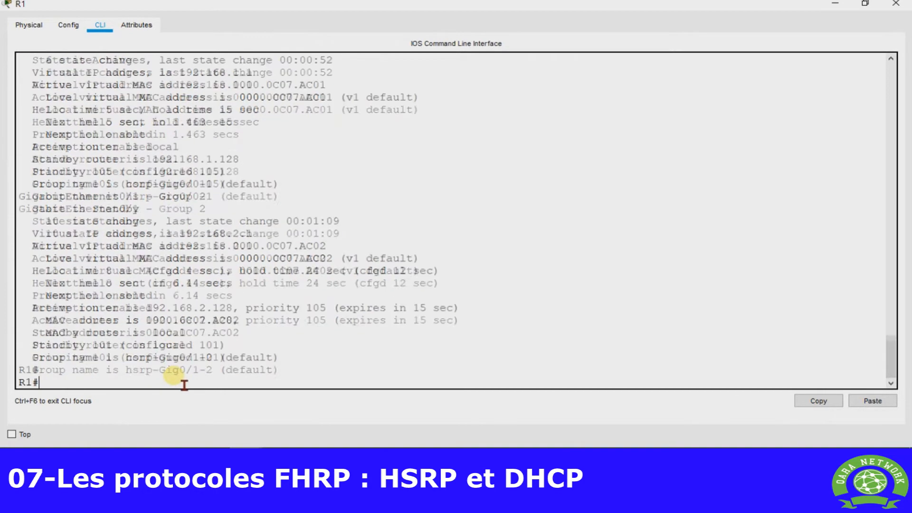
pyautogui.click(835, 5)
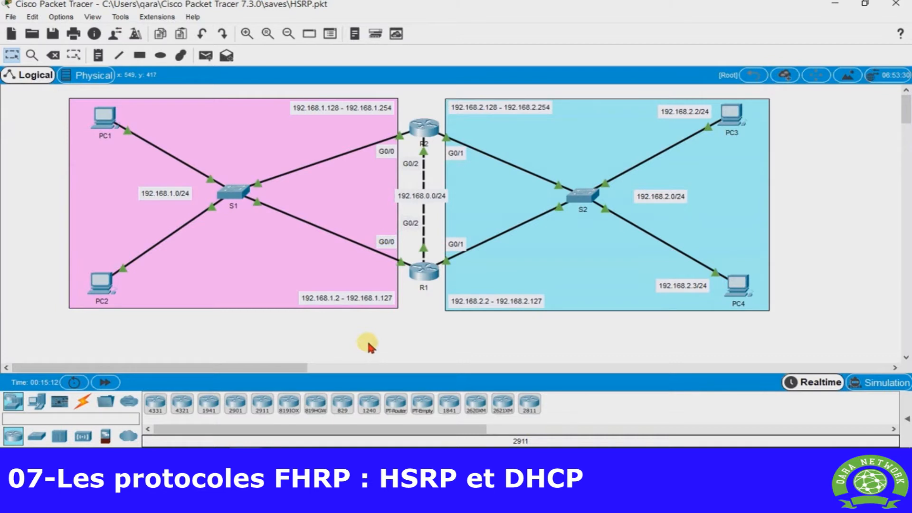
# On R1, enter global configuration mode and exclude addresses 192.168.1.1 to 192.168.1.2 from DHCP.
pyautogui.click(424, 274)
pyautogui.click(595, 52)
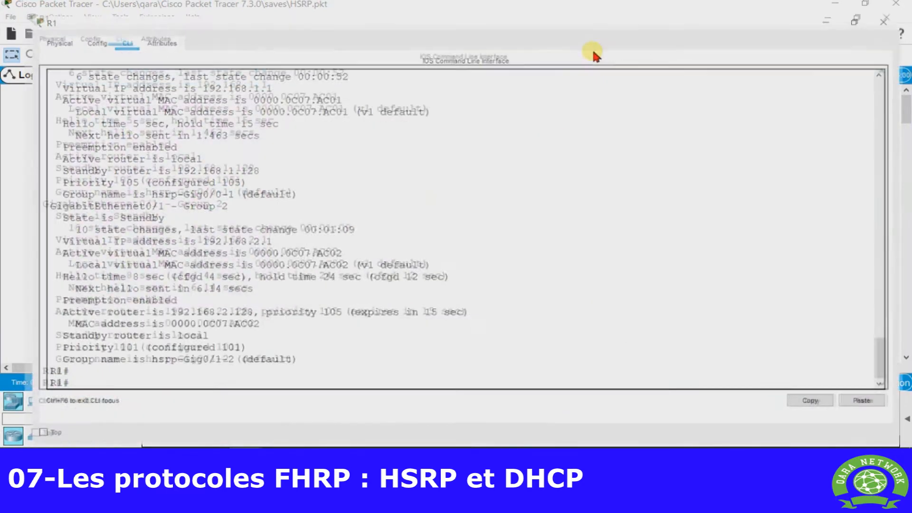
pyautogui.write('conf t')
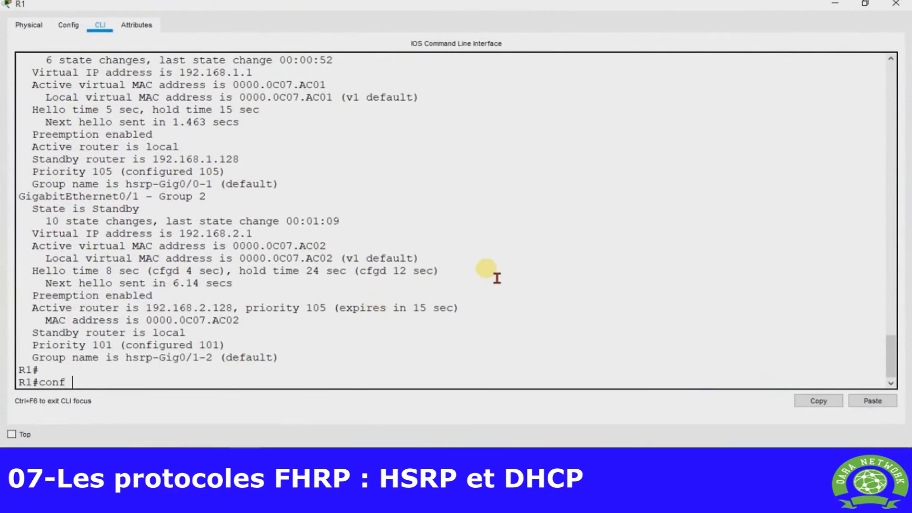
pyautogui.press('Return')
pyautogui.press('Return')
pyautogui.write('ip dhc')
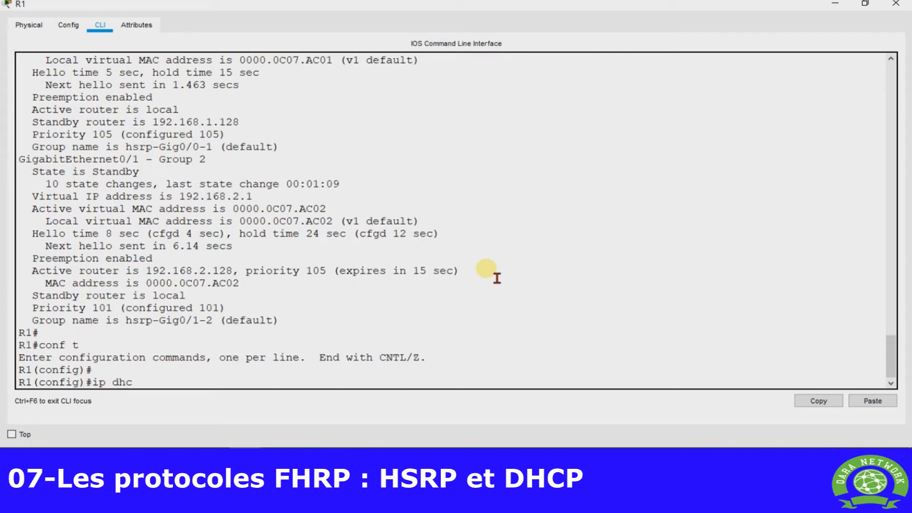
pyautogui.write('p exclu')
pyautogui.press('Tab')
pyautogui.write('192.168')
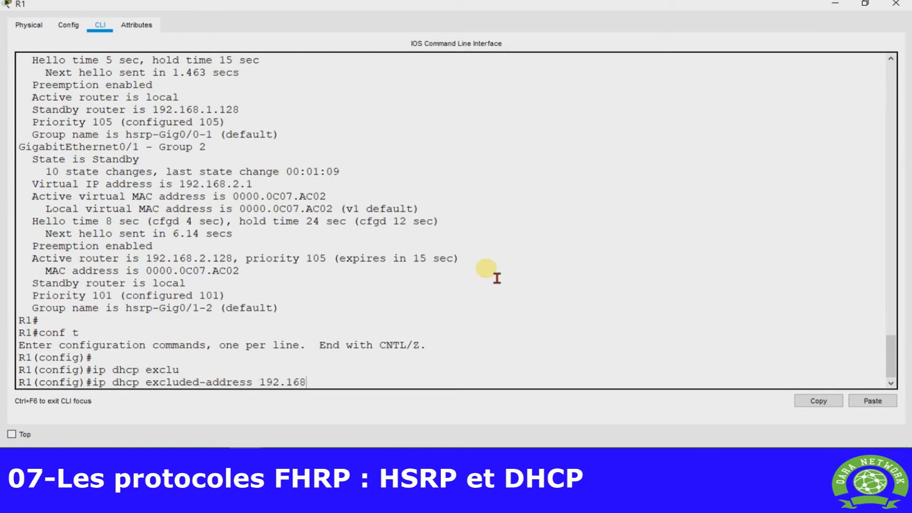
pyautogui.write('.1.1 192.168.1.2')
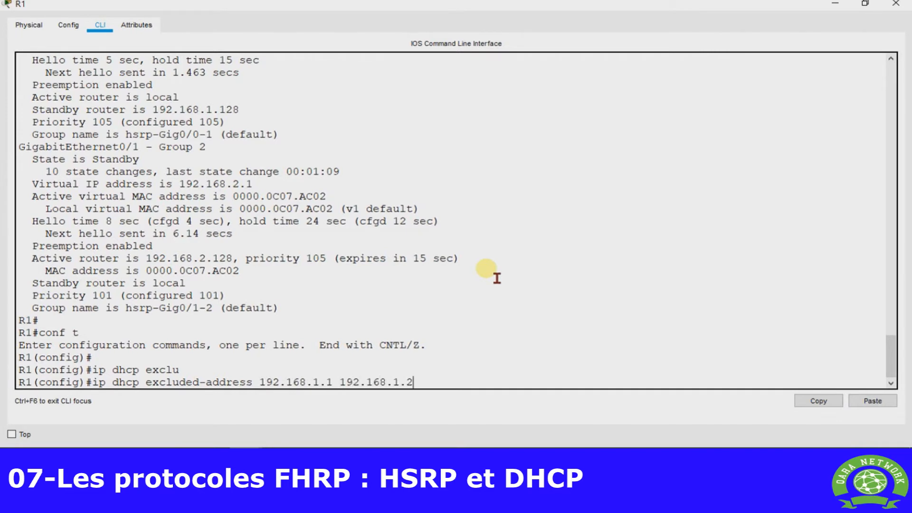
pyautogui.press('Return')
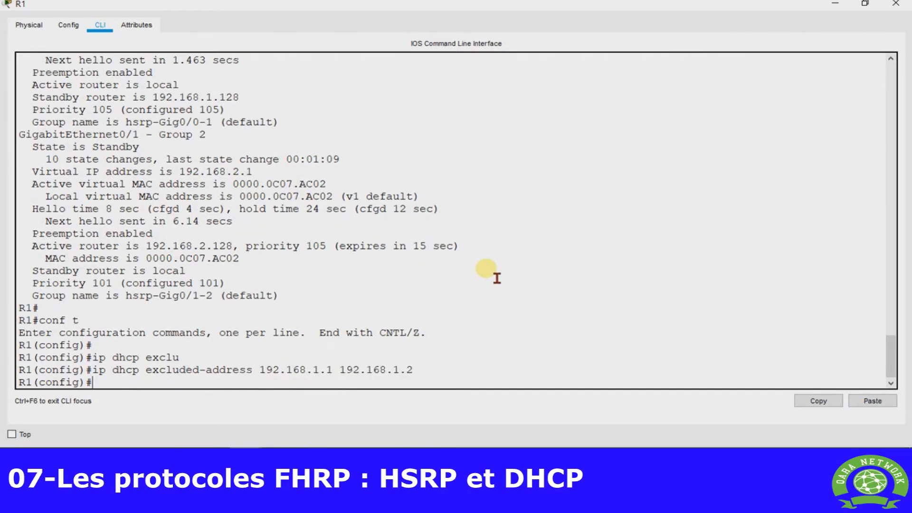
# Exclude the address range 192.168.1.128 to 192.168.1.254 from DHCP on R1.
pyautogui.write('ip')
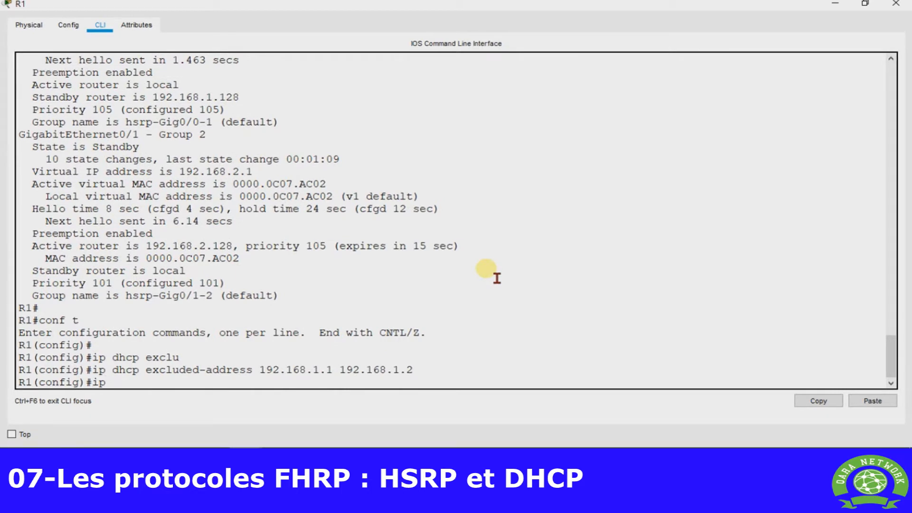
pyautogui.write(' dhcp exclu')
pyautogui.press('Tab')
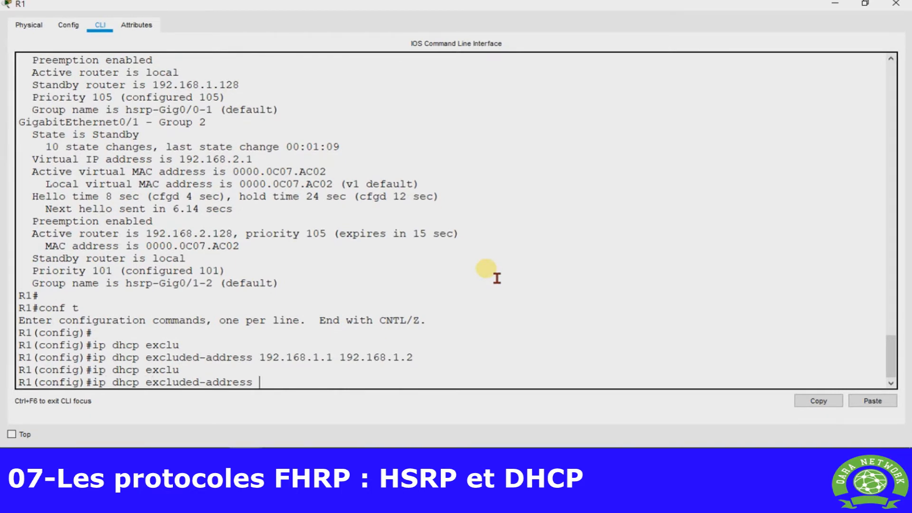
pyautogui.write('192.168.1.128 192.168.1')
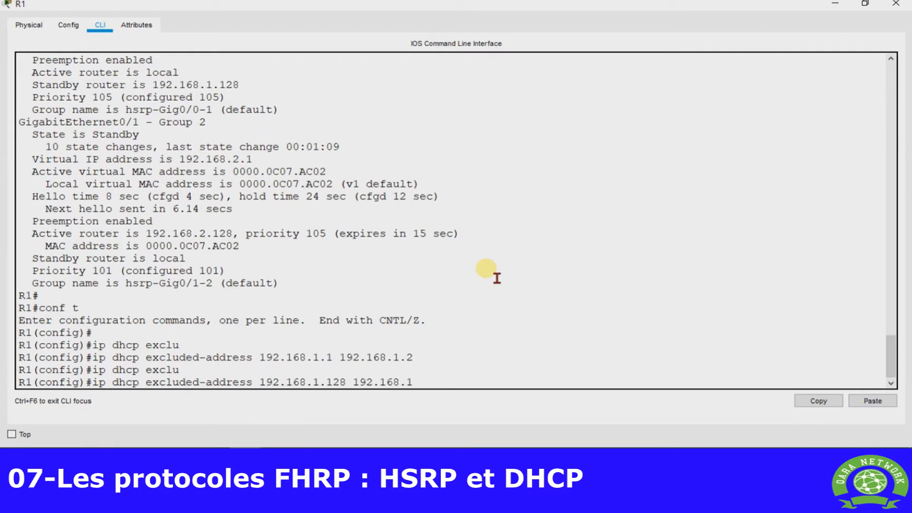
pyautogui.write('.254')
pyautogui.press('Return')
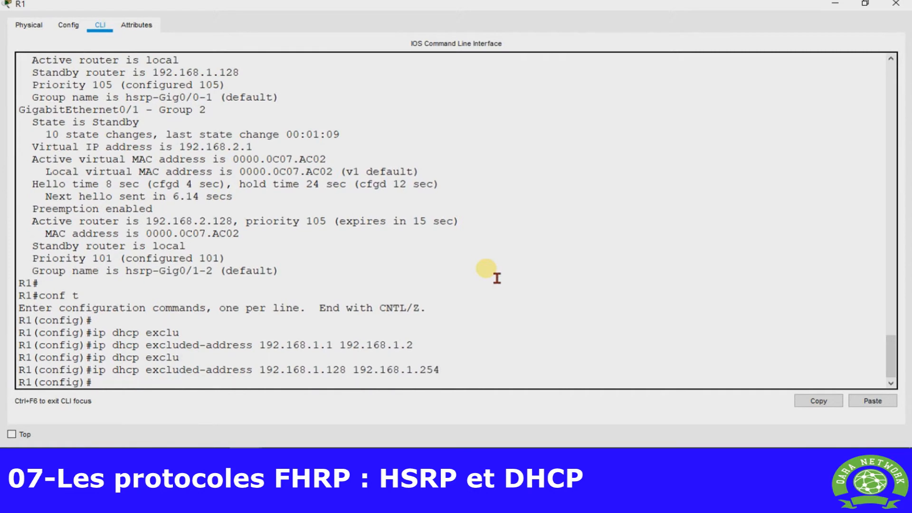
# Create the DHCP pool R1-LAN1 on R1 with network 192.168.1.0 and mask 255.255.255.0.
pyautogui.press('Return')
pyautogui.write('ip dhcp')
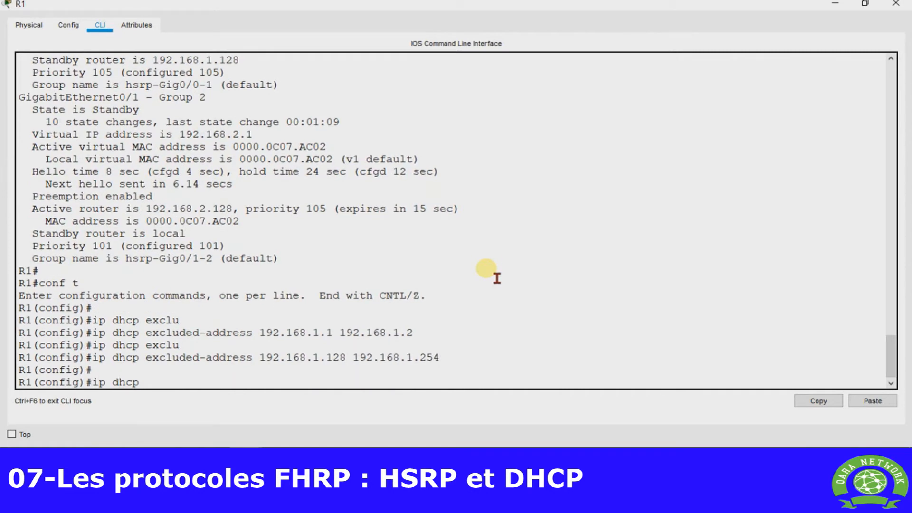
pyautogui.write(' pool R1-LAN1')
pyautogui.press('Return')
pyautogui.press('Return')
pyautogui.write('network ')
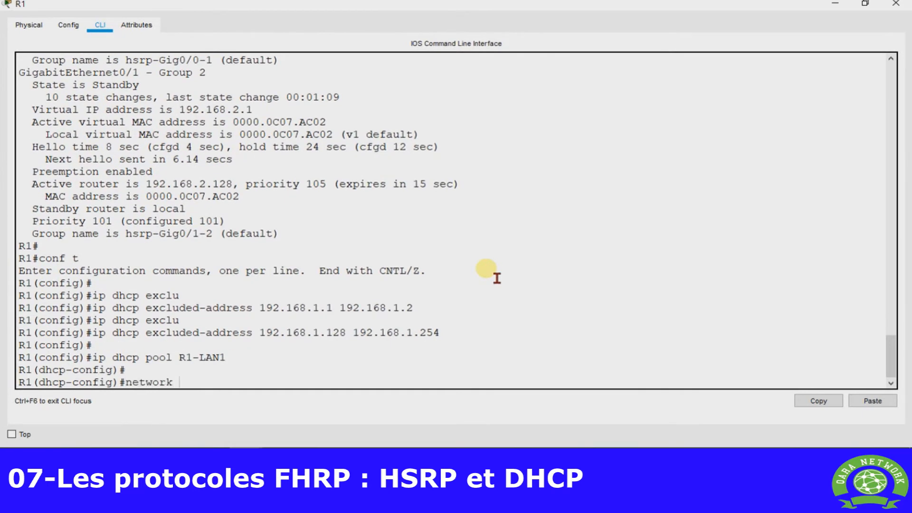
pyautogui.write('192.168.1.0 255.255.255.0')
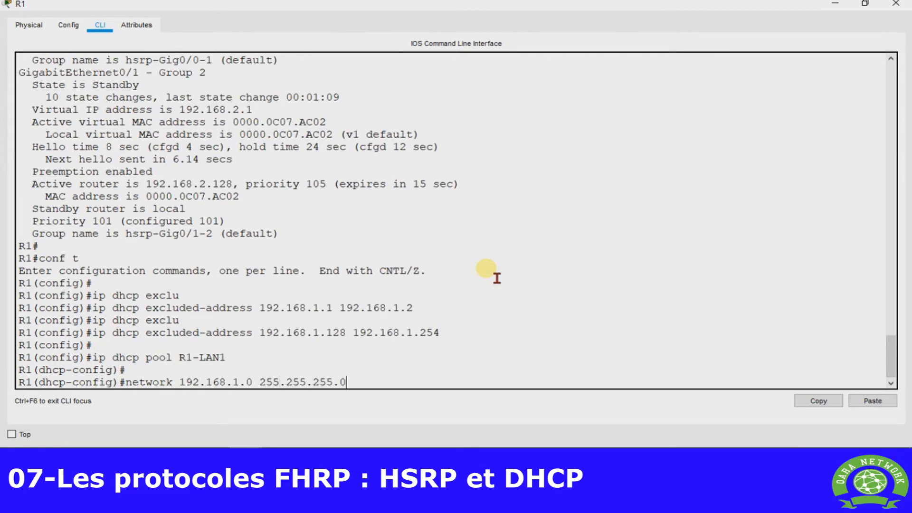
pyautogui.press('Return')
# Set the R1-LAN1 pool's default router to 192.168.1.1 and exit to privileged mode.
pyautogui.write('defau')
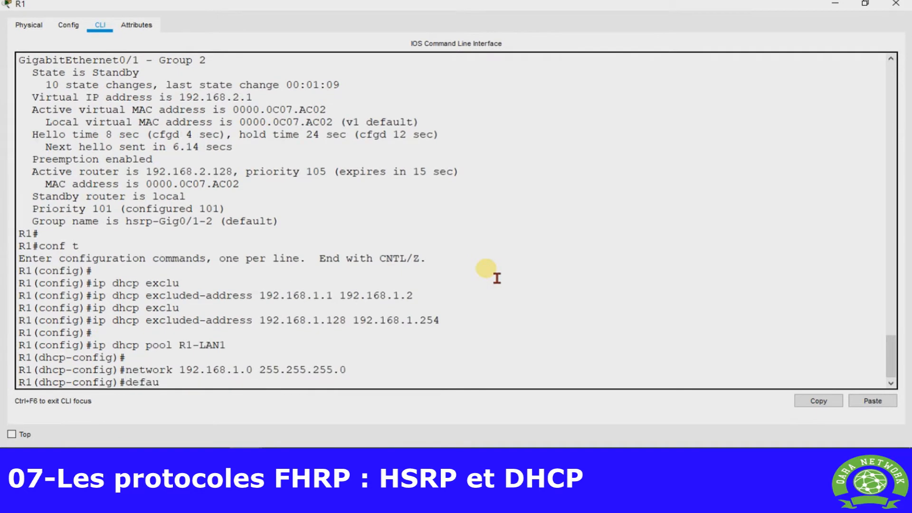
pyautogui.write('lt-router')
pyautogui.press('Tab')
pyautogui.write('1')
pyautogui.write('.168.1.1')
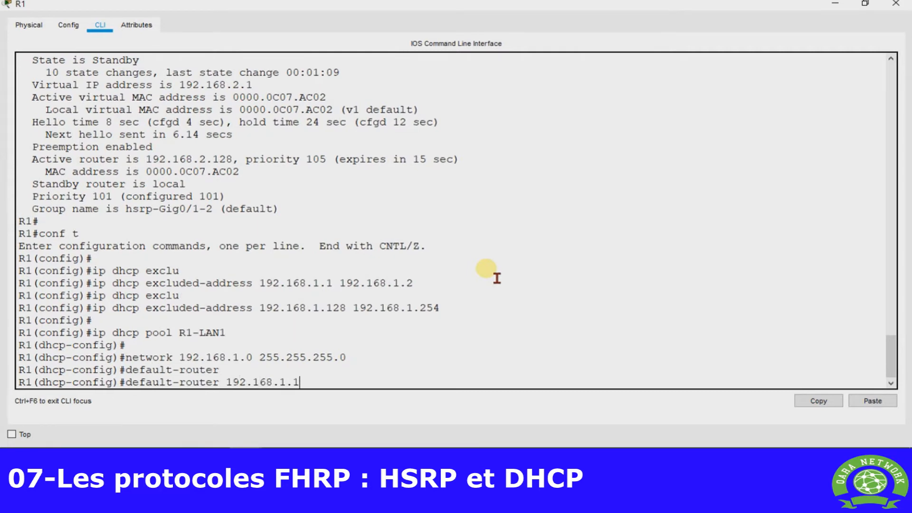
pyautogui.press('Return')
pyautogui.write('end')
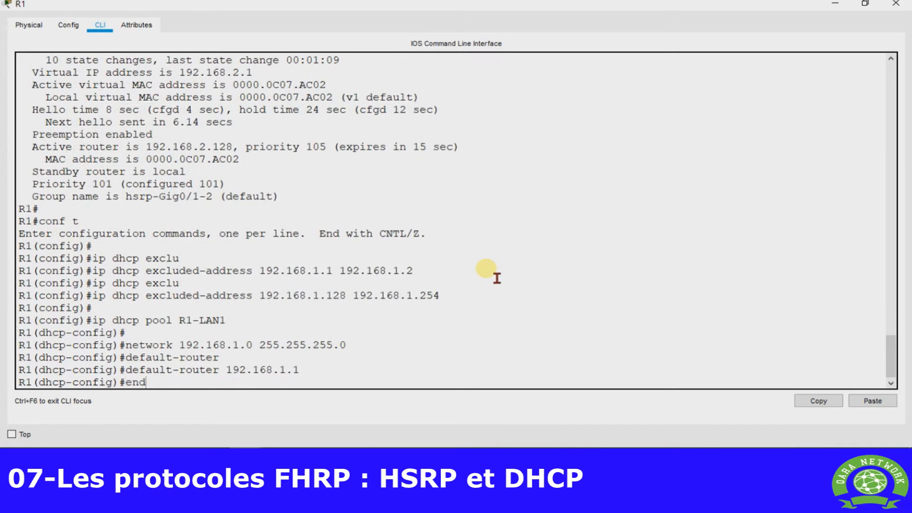
pyautogui.press('Return')
# Review the DHCP exclusions and pool in R1's running configuration, and quit the listing.
pyautogui.write('show running-config')
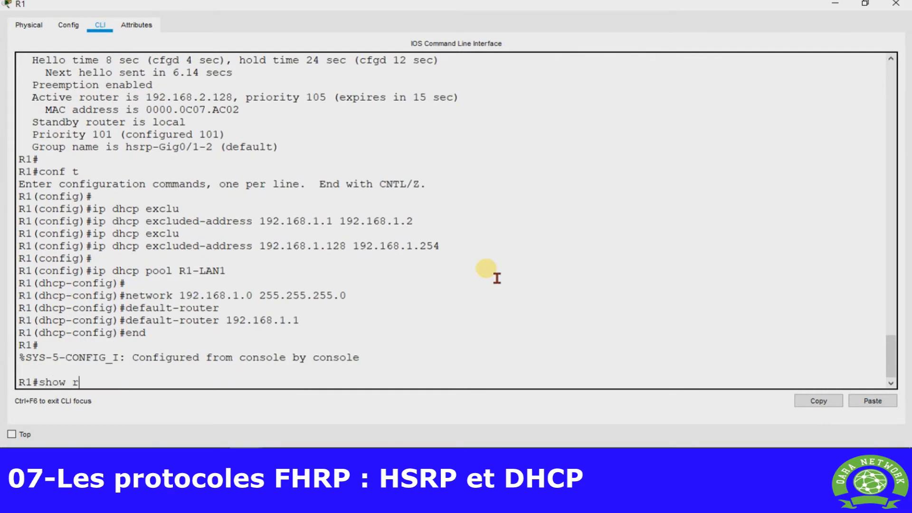
pyautogui.press('Tab')
pyautogui.press('Return')
pyautogui.press('Return')
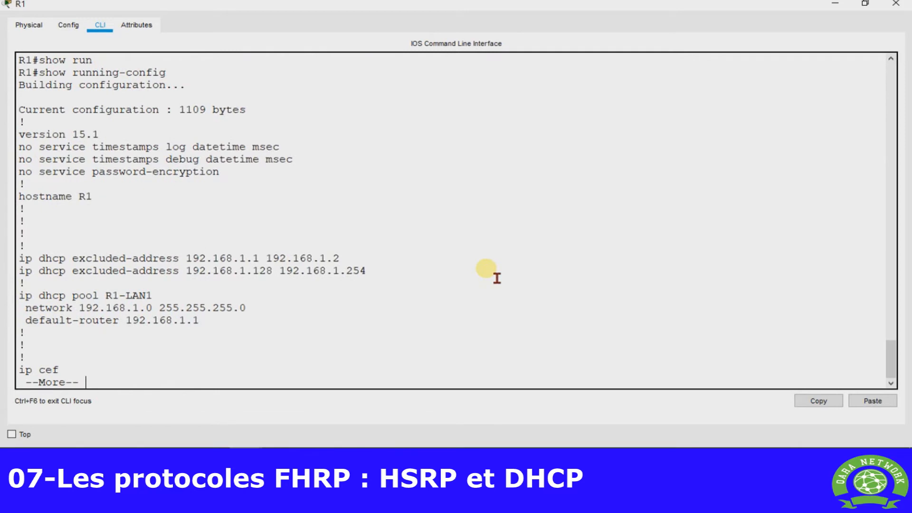
pyautogui.press('q')
# Save R1's configuration with the wr command and close its window.
pyautogui.write('wr')
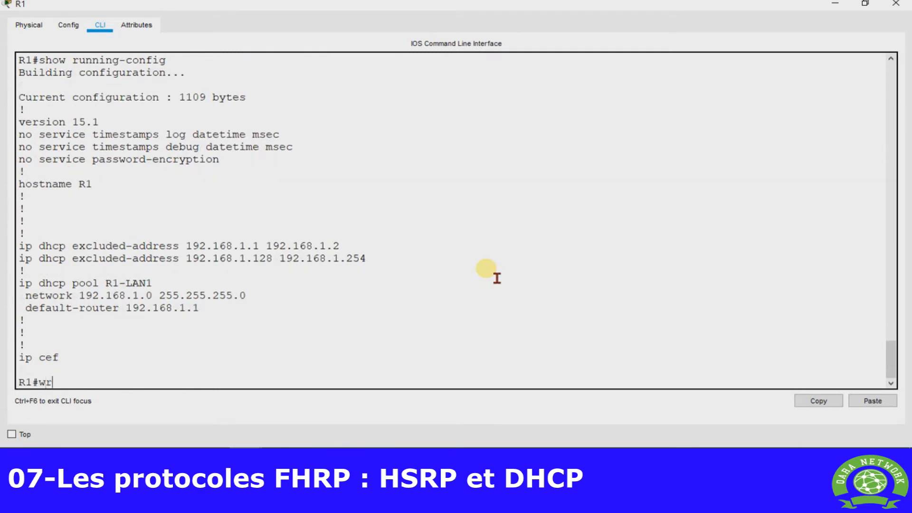
pyautogui.press('Return')
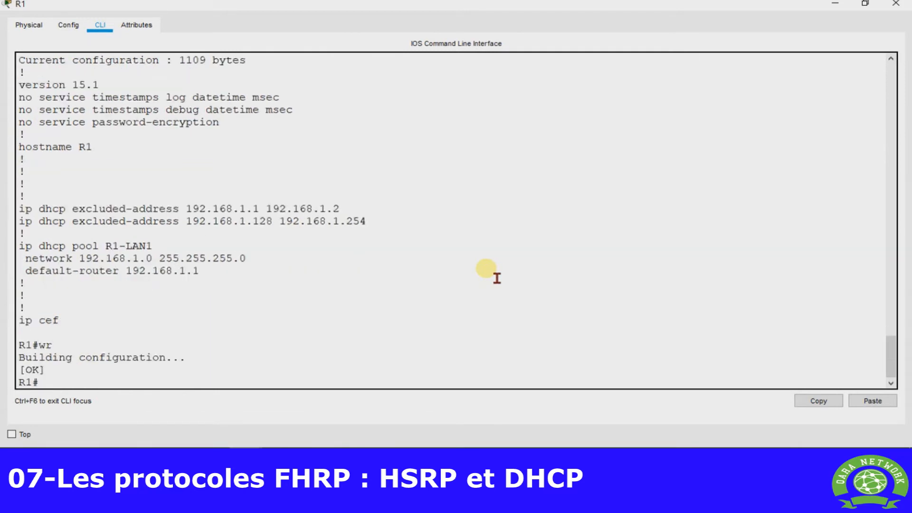
pyautogui.click(895, 6)
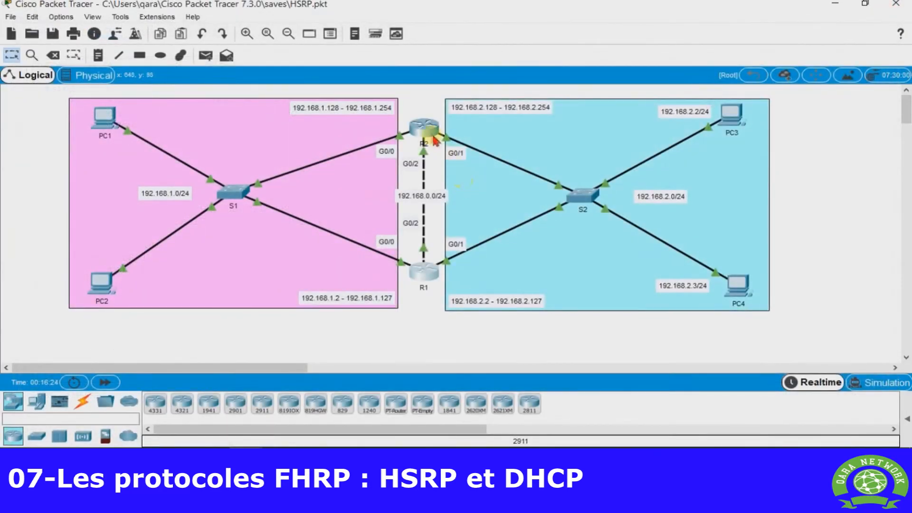
# Open router R2's command line, enter privileged mode and display its HSRP details with show standby.
pyautogui.click(425, 130)
pyautogui.click(597, 53)
pyautogui.write('enable')
pyautogui.press('Return')
pyautogui.press('Return')
pyautogui.write('show stan')
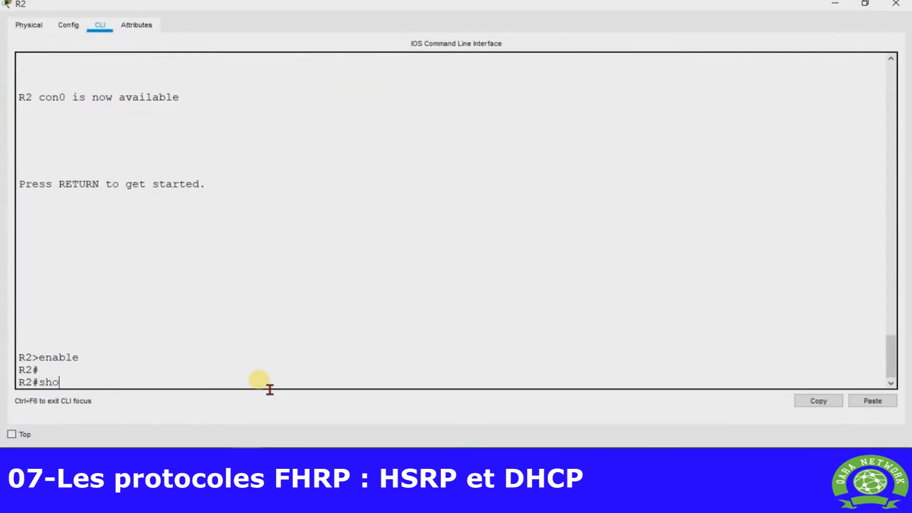
pyautogui.press('Tab')
pyautogui.press('Return')
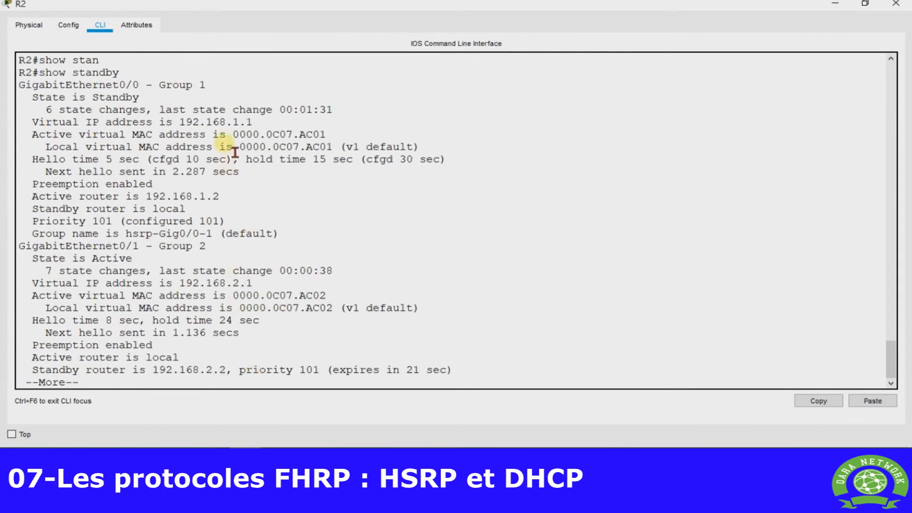
# Check the virtual IP addresses in R2's HSRP details and page through to the end of the listing.
pyautogui.tripleClick(233, 124)
pyautogui.click(270, 136)
pyautogui.press('Return')
pyautogui.press('Return')
pyautogui.press('Return')
pyautogui.press('Return')
pyautogui.press('Return')
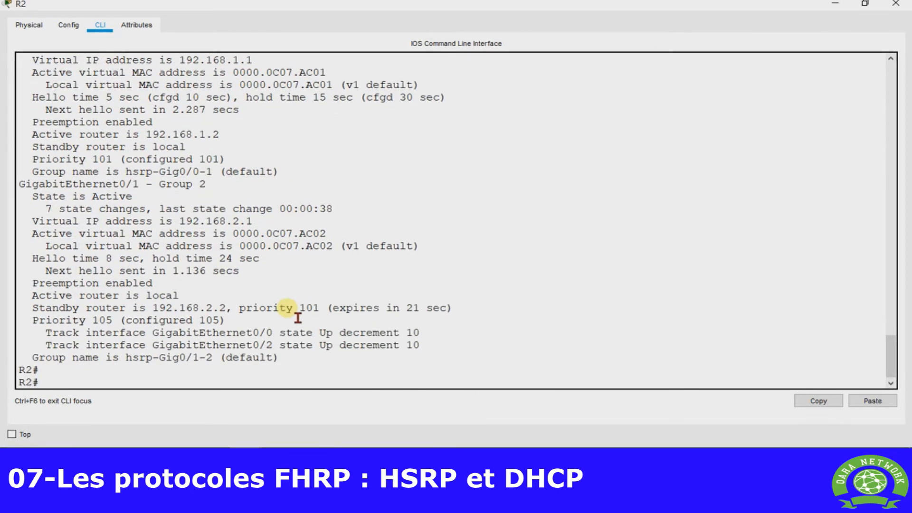
# Display R2's interface summary with show ip interface brief and check the GigabitEthernet0/0 address.
pyautogui.write('show')
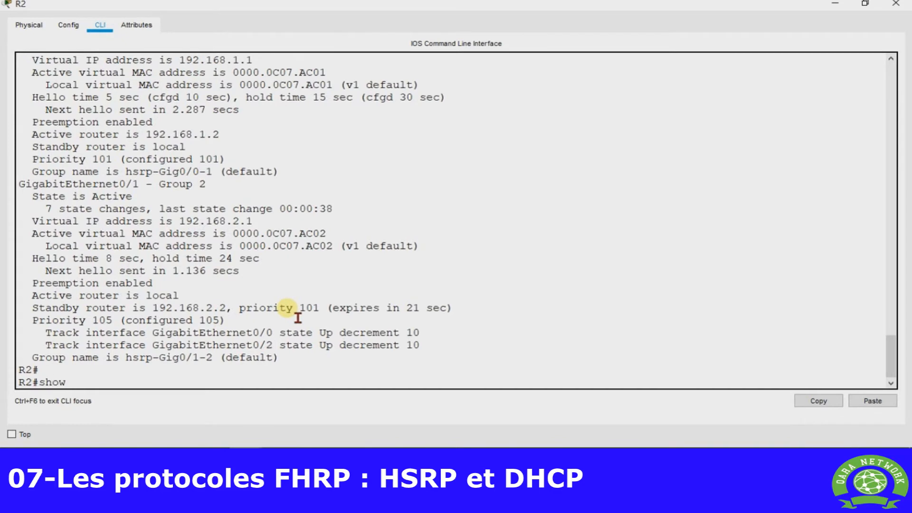
pyautogui.write(' ip interface brief')
pyautogui.press('Return')
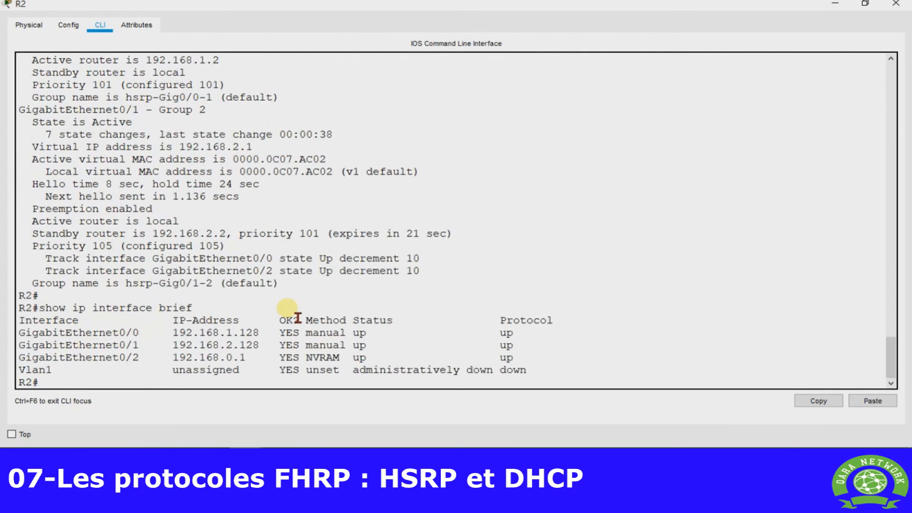
pyautogui.tripleClick(245, 338)
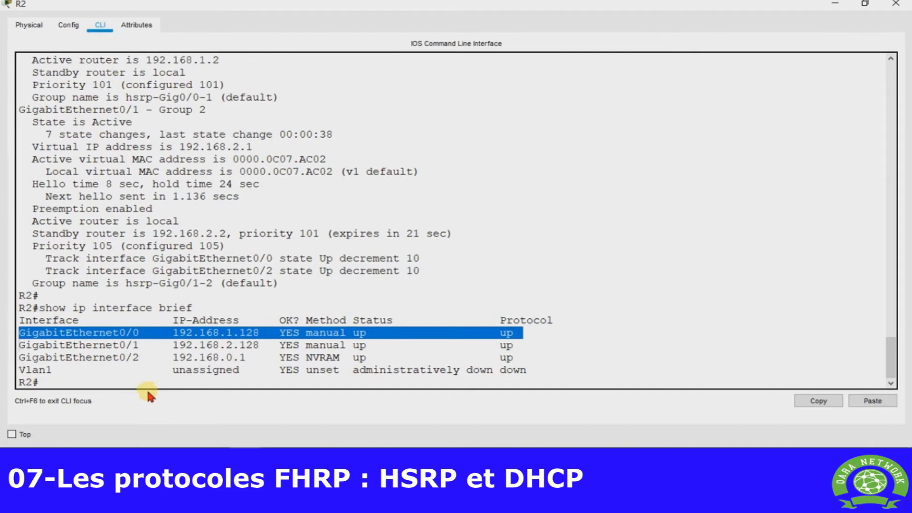
pyautogui.click(157, 397)
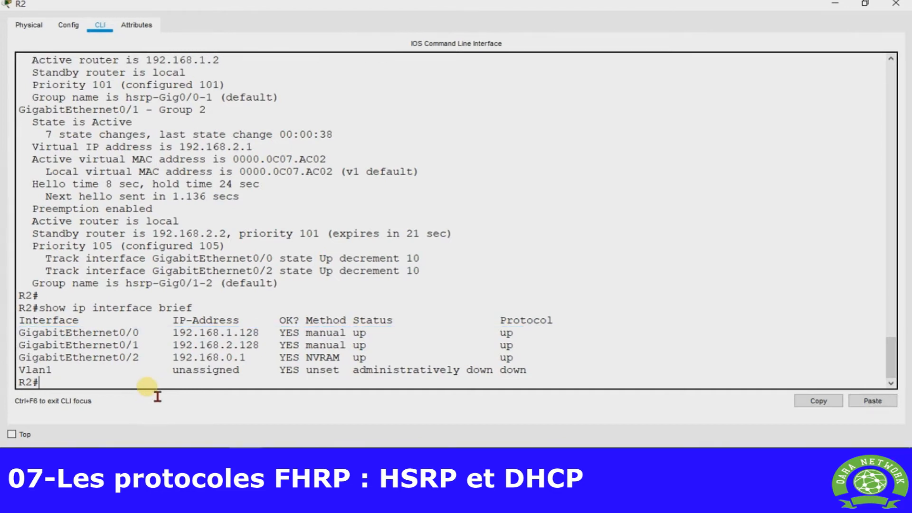
pyautogui.press('Return')
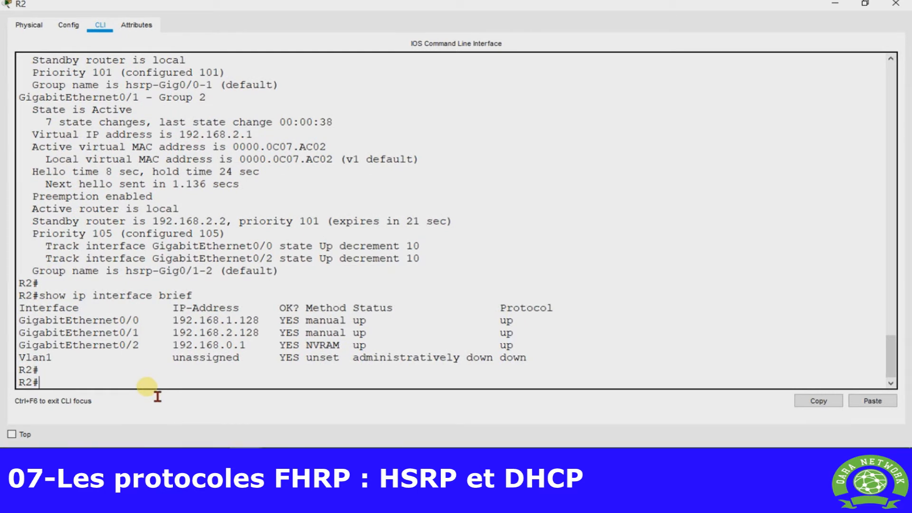
# Enter R2's global configuration mode and exclude addresses 192.168.1.1 through 192.168.1.128 from DHCP.
pyautogui.write('conf t')
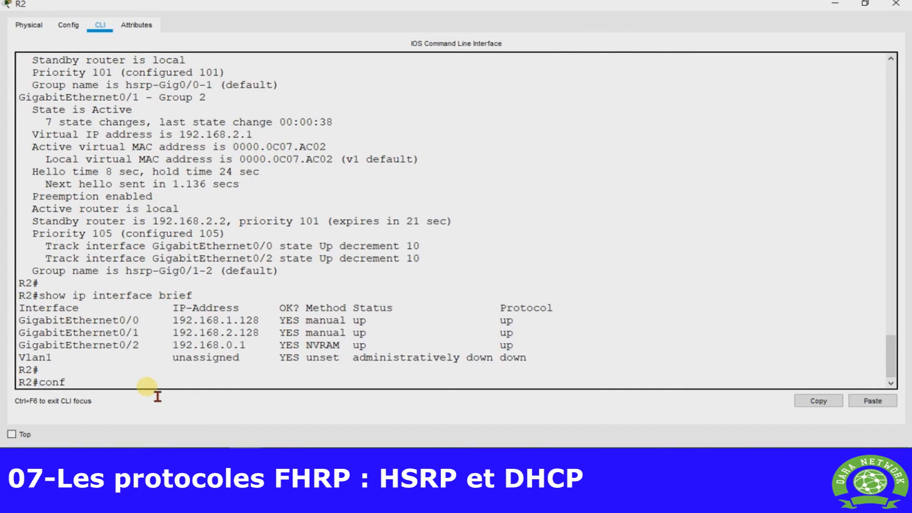
pyautogui.press('Return')
pyautogui.write('ip dhcp exclu')
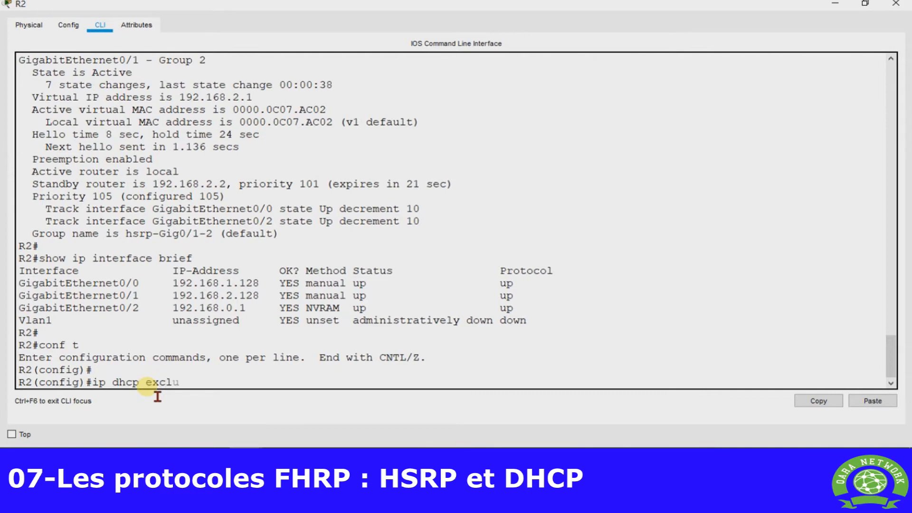
pyautogui.press('Tab')
pyautogui.write('192.168.1.1 192.168.1.')
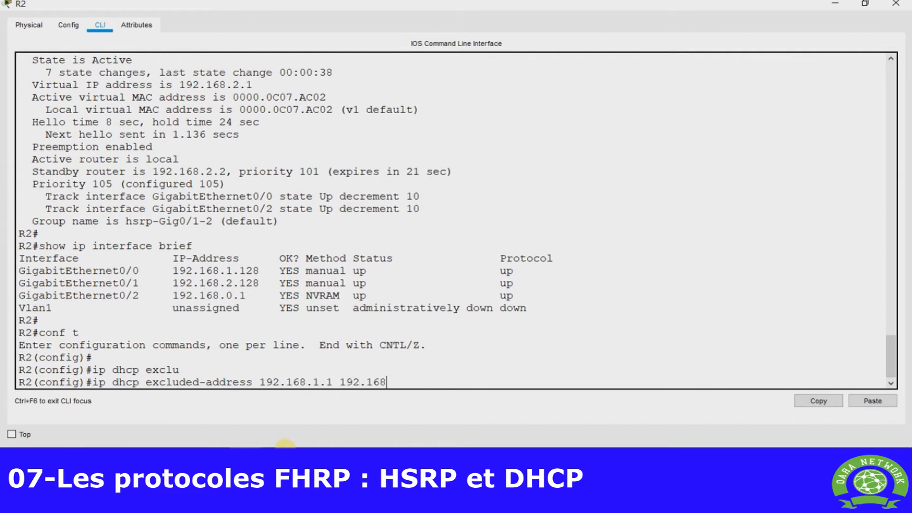
pyautogui.write('128')
pyautogui.press('Return')
pyautogui.press('Return')
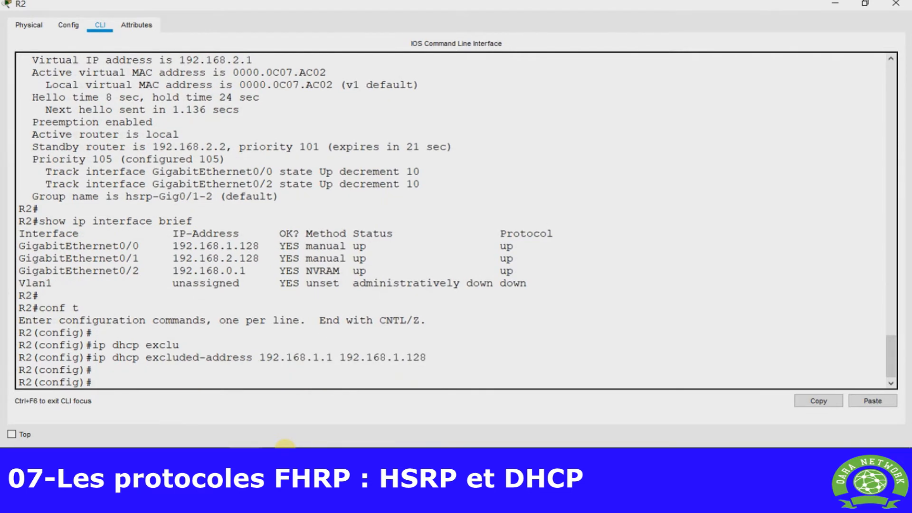
# Create the DHCP pool R2-LAN1 on R2 with network 192.168.1.0 and mask 255.255.255.0.
pyautogui.write('ip dhcp pool R2-LAN1')
pyautogui.press('Return')
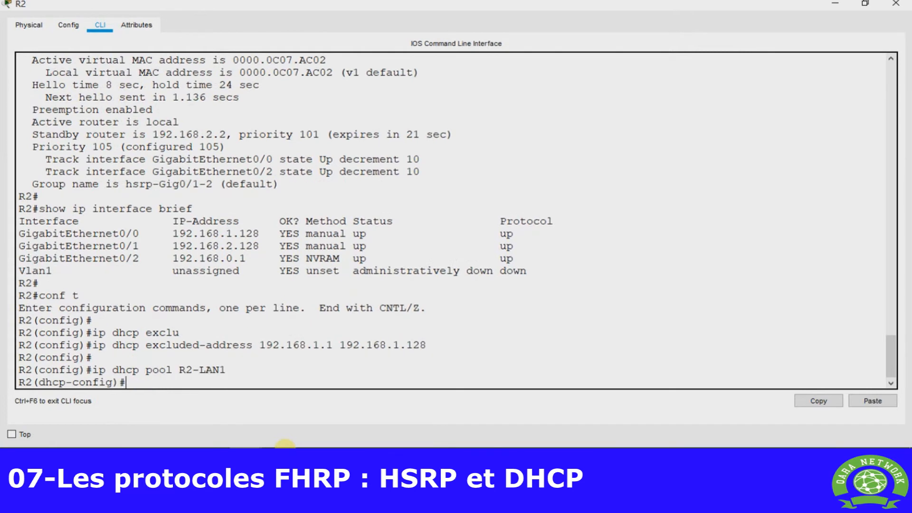
pyautogui.write('network 192.1')
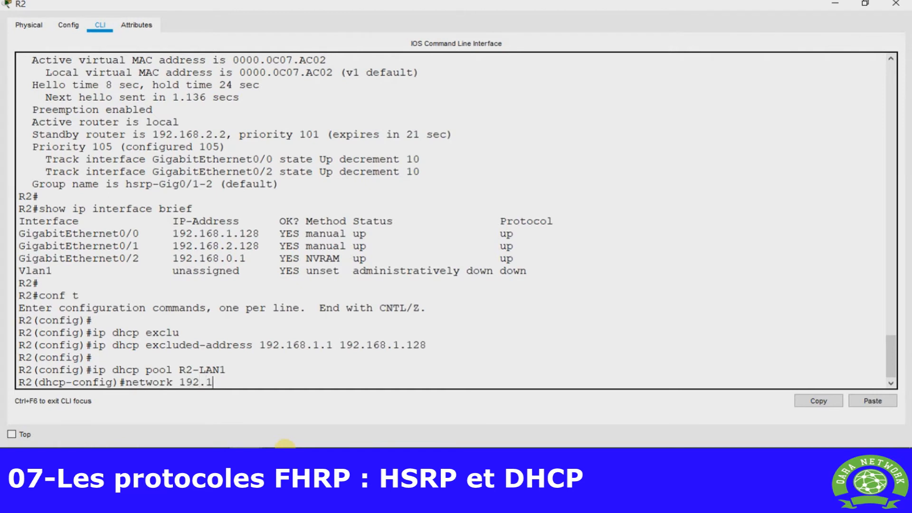
pyautogui.write('68.1.0 255.255.255.0')
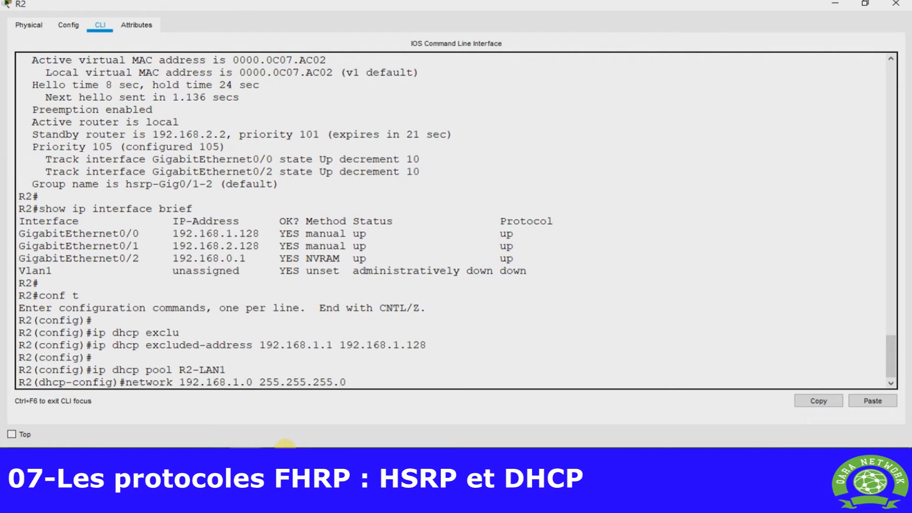
pyautogui.press('Return')
pyautogui.press('Return')
# Set the R2-LAN1 pool's default router to 192.168.1.1, and save R2's configuration from privileged mode with wr.
pyautogui.write('default-router 1')
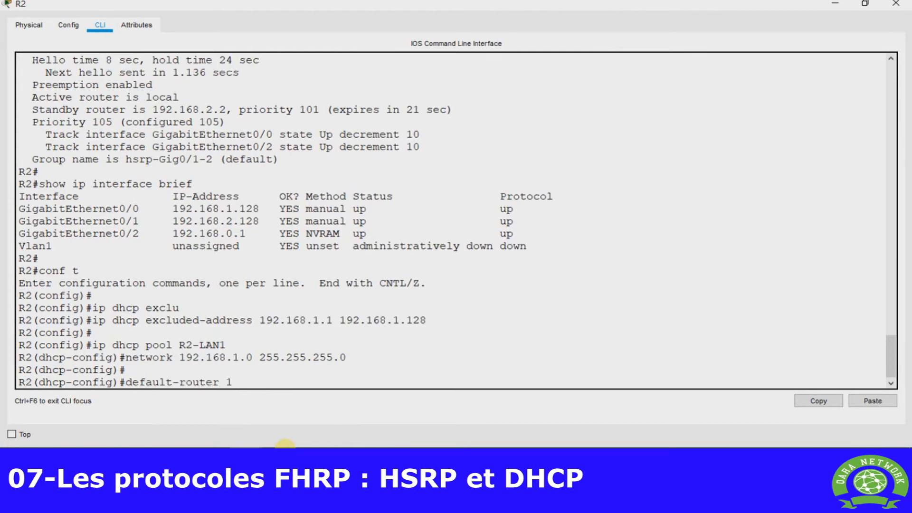
pyautogui.write('92.168.1.1')
pyautogui.press('Return')
pyautogui.write('end')
pyautogui.press('Return')
pyautogui.write('wr')
pyautogui.press('Return')
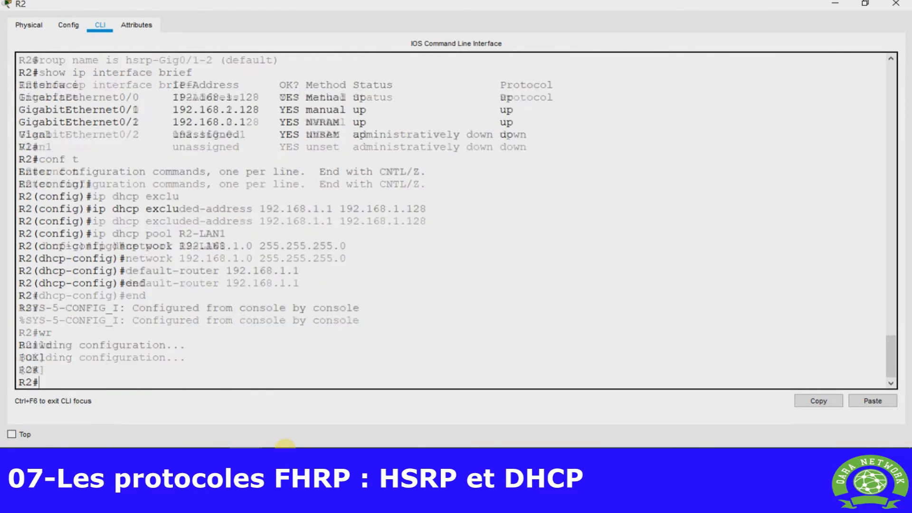
# Review the DHCP exclusion and pool in R2's running configuration, quit the listing and close R2's window.
pyautogui.write('show run')
pyautogui.press('Return')
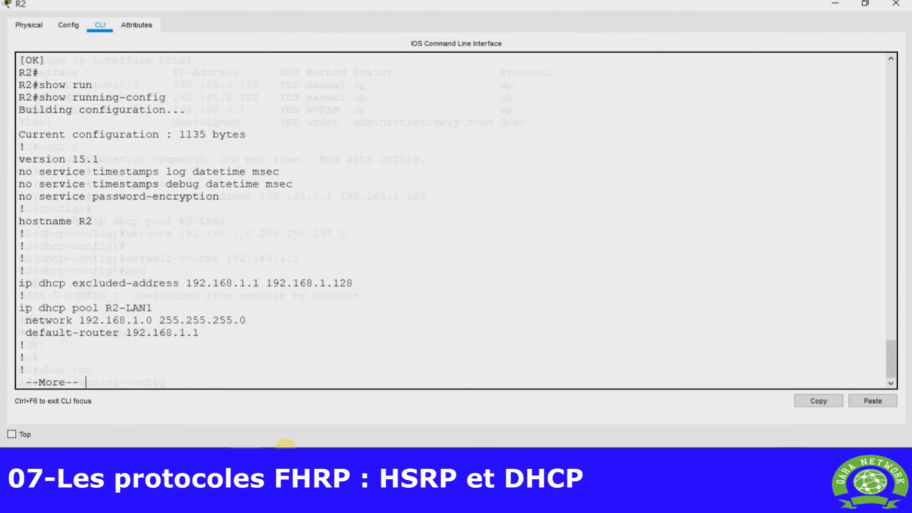
pyautogui.press('q')
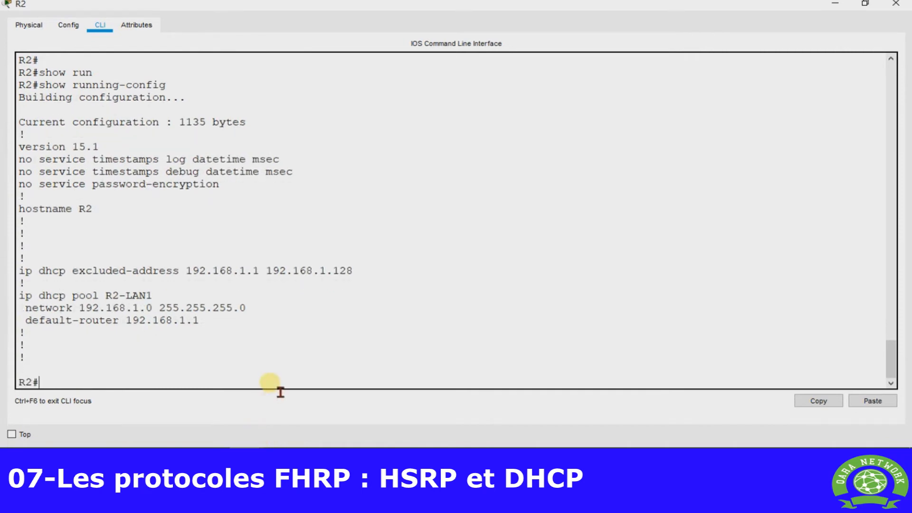
pyautogui.click(896, 4)
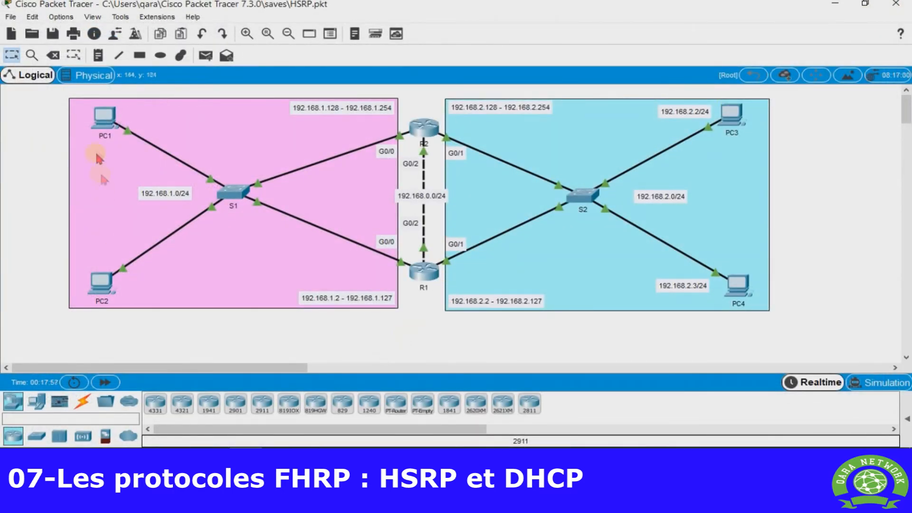
# Switch PC1's IPv4 configuration from static to DHCP and close its window.
pyautogui.click(103, 117)
pyautogui.click(293, 124)
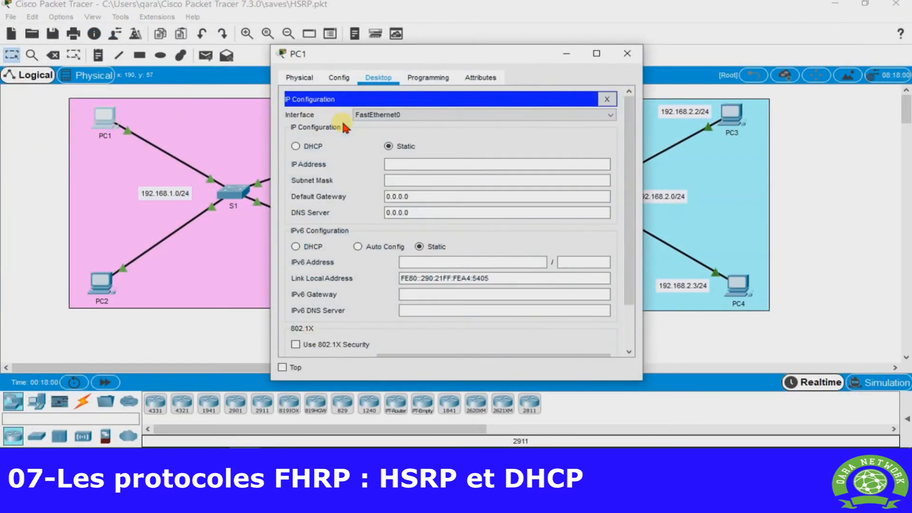
pyautogui.click(307, 146)
pyautogui.click(627, 54)
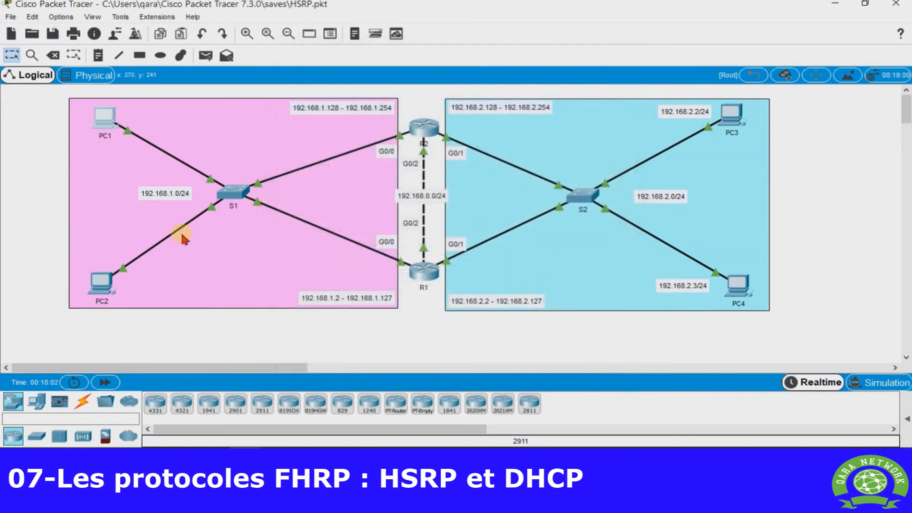
# Switch PC2's IPv4 configuration from static to DHCP and close its window.
pyautogui.click(100, 282)
pyautogui.click(306, 116)
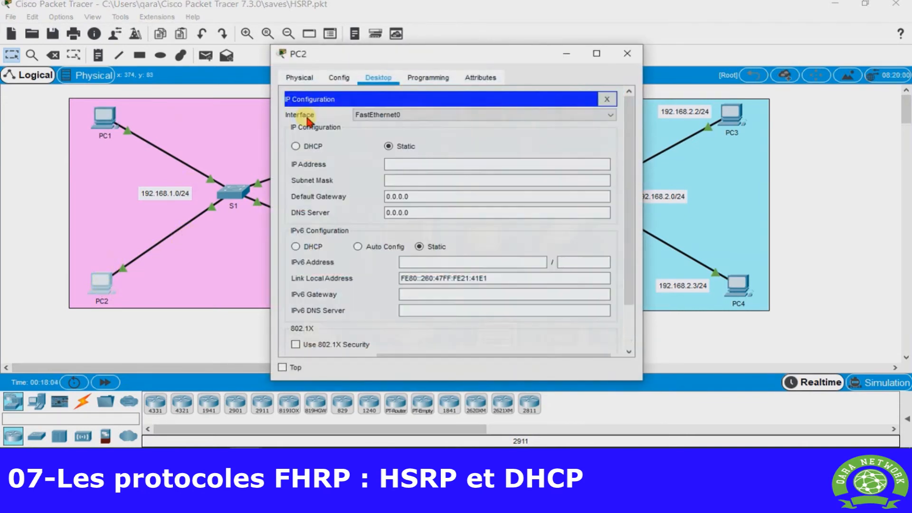
pyautogui.click(304, 146)
pyautogui.click(627, 53)
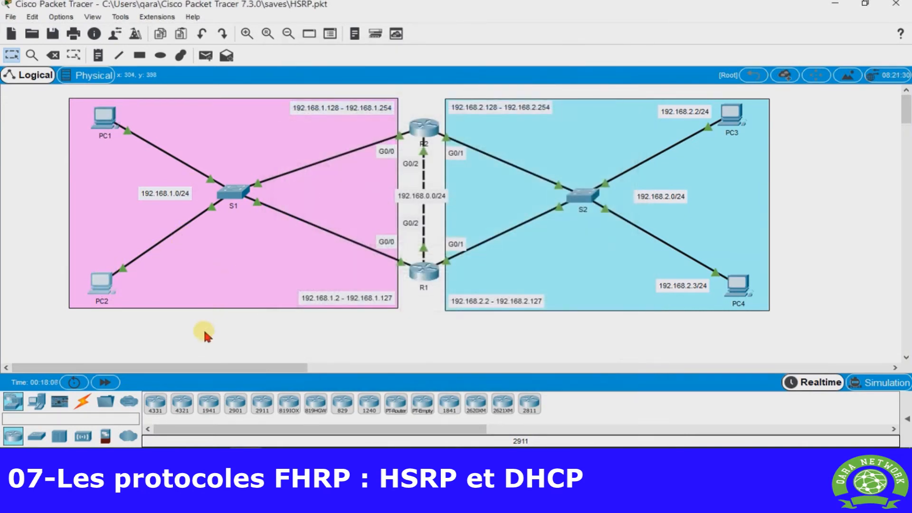
# Check the IP address and default gateway that PC1 and PC2 received through DHCP.
pyautogui.click(106, 124)
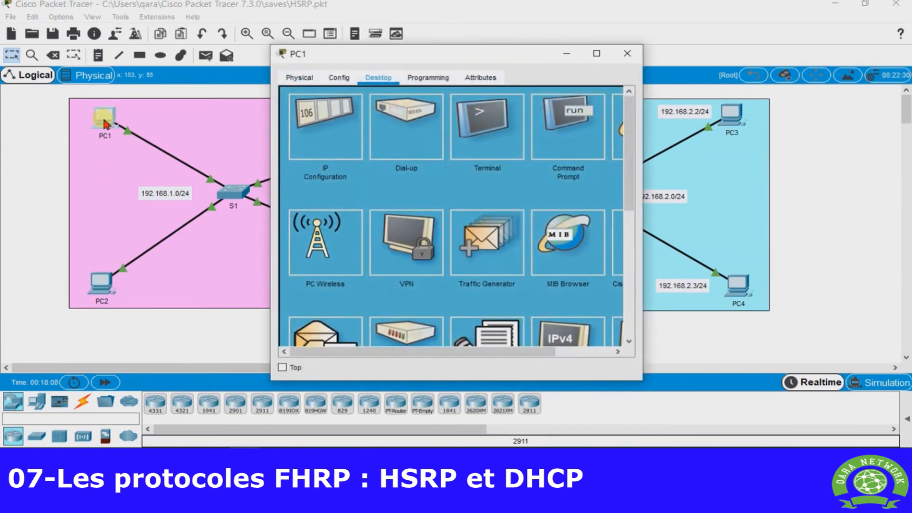
pyautogui.click(334, 124)
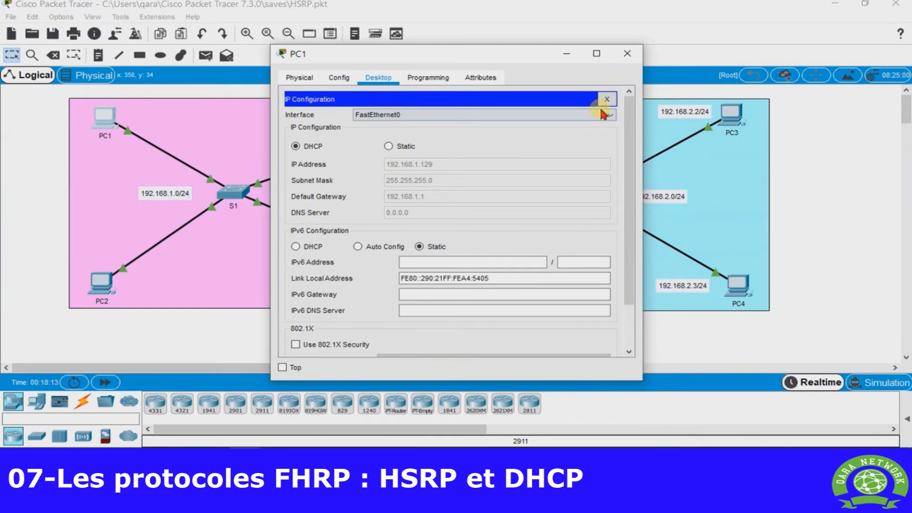
pyautogui.click(627, 54)
pyautogui.click(100, 285)
pyautogui.click(335, 134)
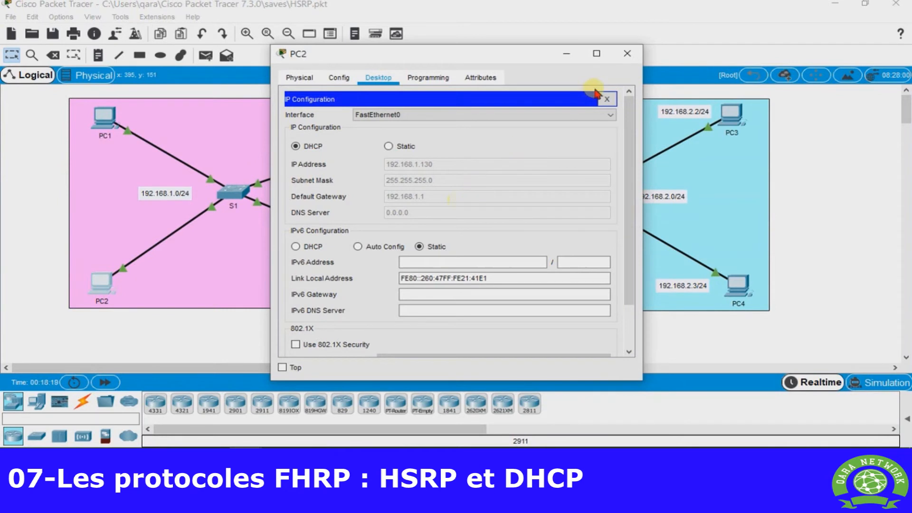
pyautogui.click(623, 63)
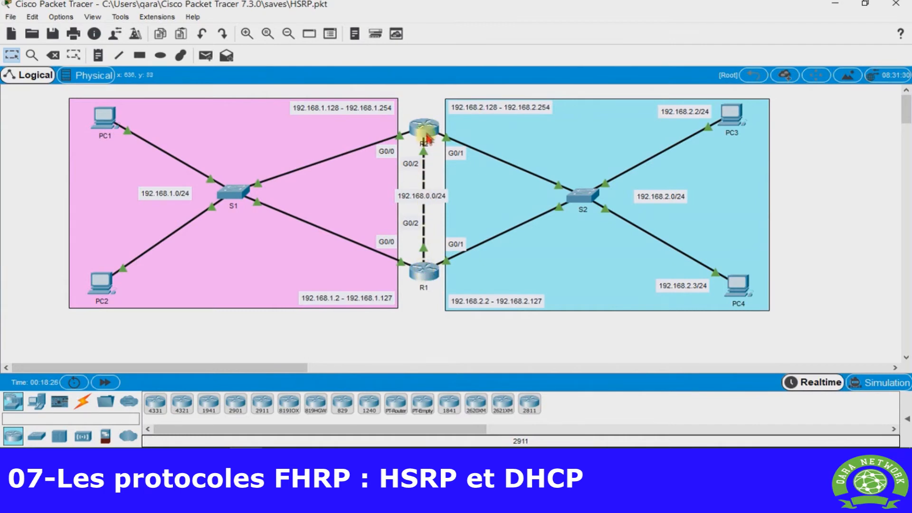
# Open R1's command line in global configuration mode and exclude 192.168.2.1 through 192.168.2.2 from DHCP.
pyautogui.click(426, 278)
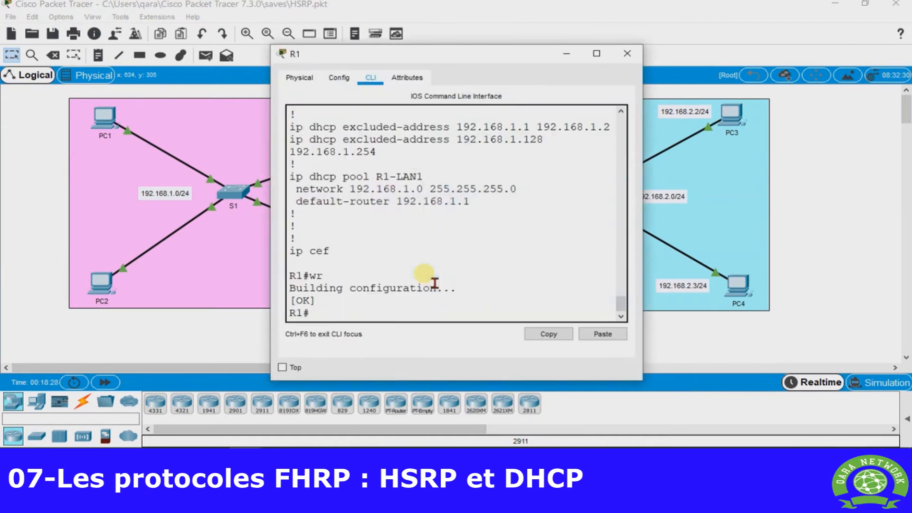
pyautogui.click(597, 54)
pyautogui.write('conf t')
pyautogui.press('Return')
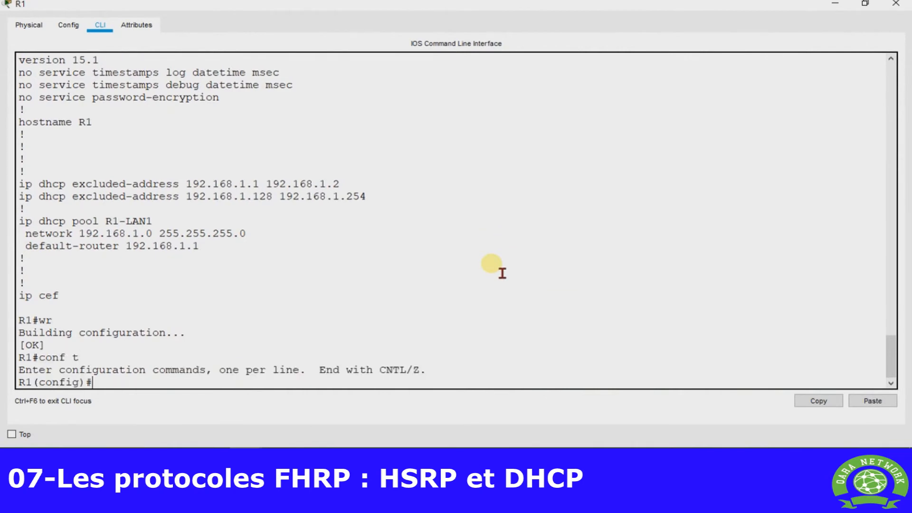
pyautogui.press('Return')
pyautogui.write('ip dhcp excluded-address 192.168.2.')
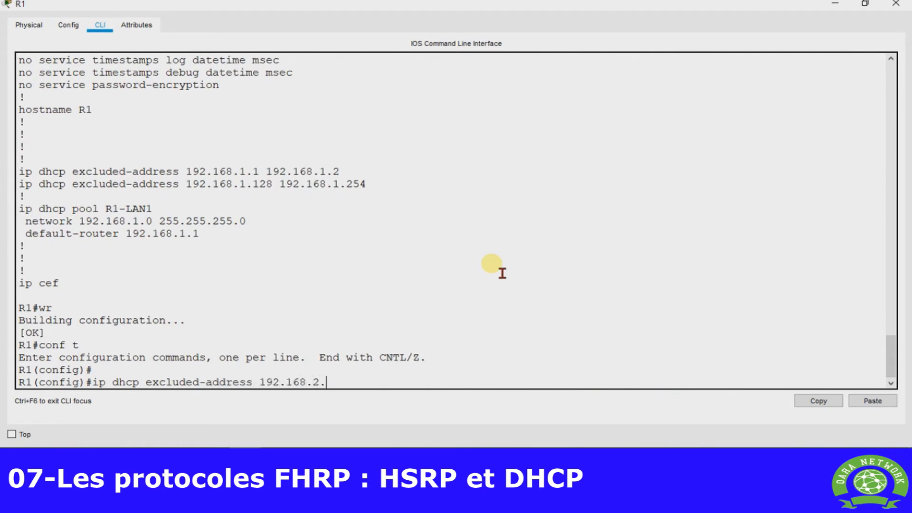
pyautogui.write('1 192.168.2.2')
pyautogui.press('Return')
# Exclude the address range 192.168.2.128 through 192.168.2.254 from DHCP on R1.
pyautogui.write('ip dhcp excluded(')
pyautogui.press('BackSpace')
pyautogui.write('-address ')
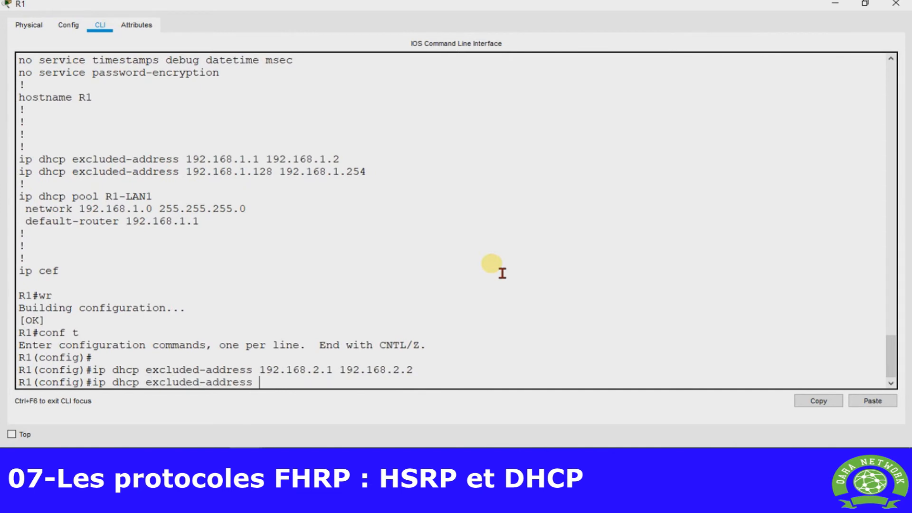
pyautogui.write('192.168.2.128 192.168')
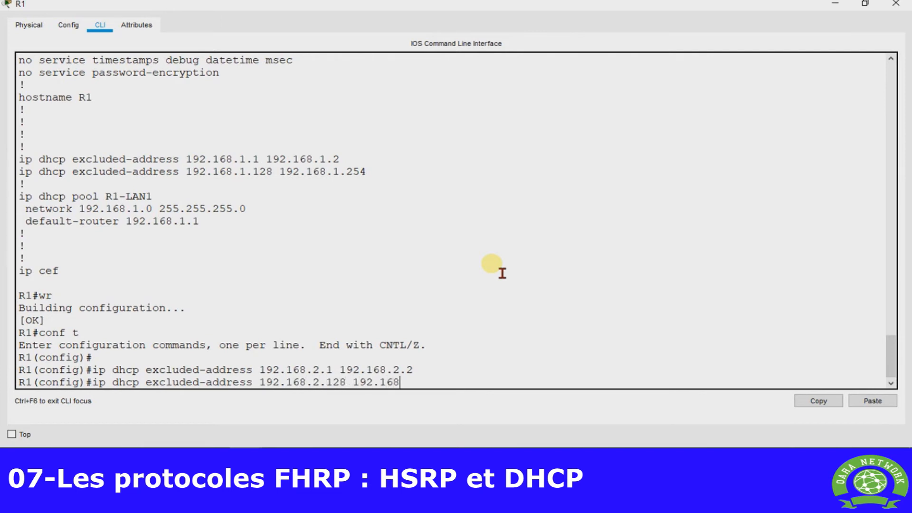
pyautogui.write('.2.254')
pyautogui.press('Return')
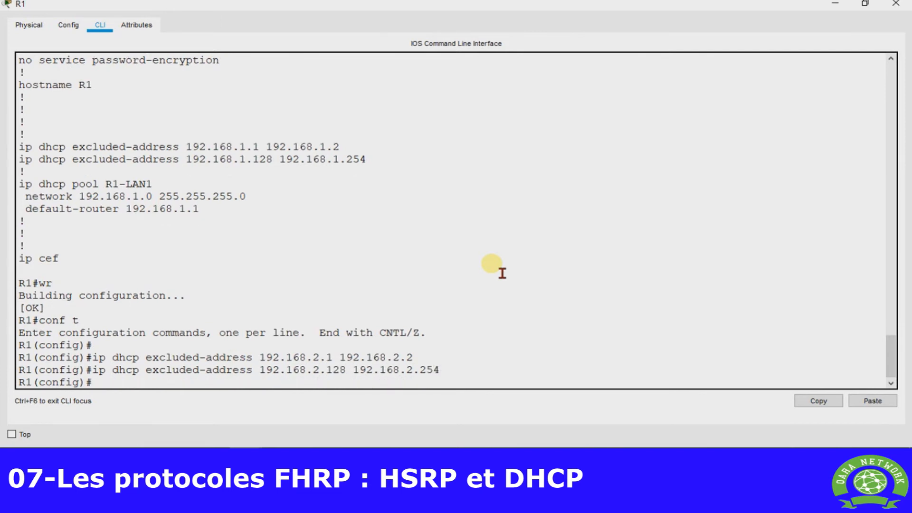
# Create the DHCP pool R1-LAN2 on R1 with network 192.168.2.0 and mask 255.255.255.0.
pyautogui.write('ip dhcp pool R1-LAN2')
pyautogui.press('Return')
pyautogui.write('NETWORK 192.168.2.0 255.255.255.0')
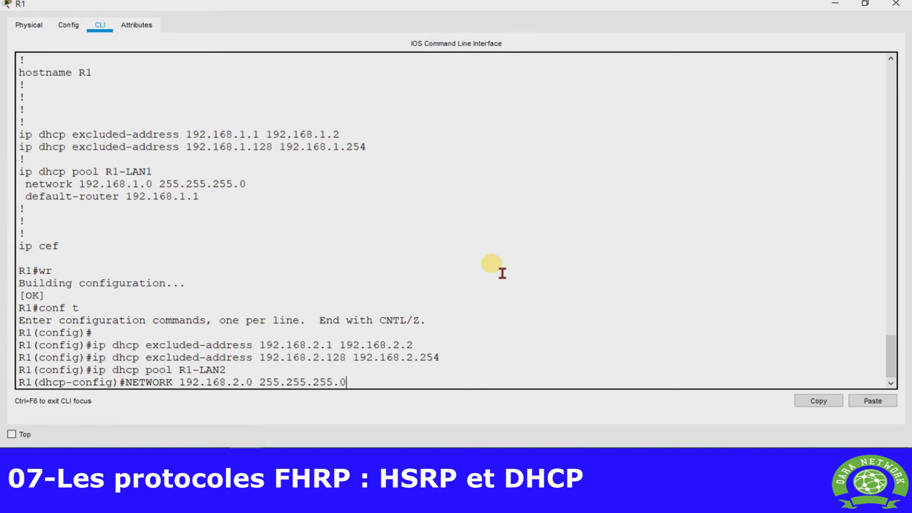
pyautogui.press('Return')
# Set the R1-LAN2 pool's default router to 192.168.2.1 and exit to privileged mode.
pyautogui.write('default-router 192.168')
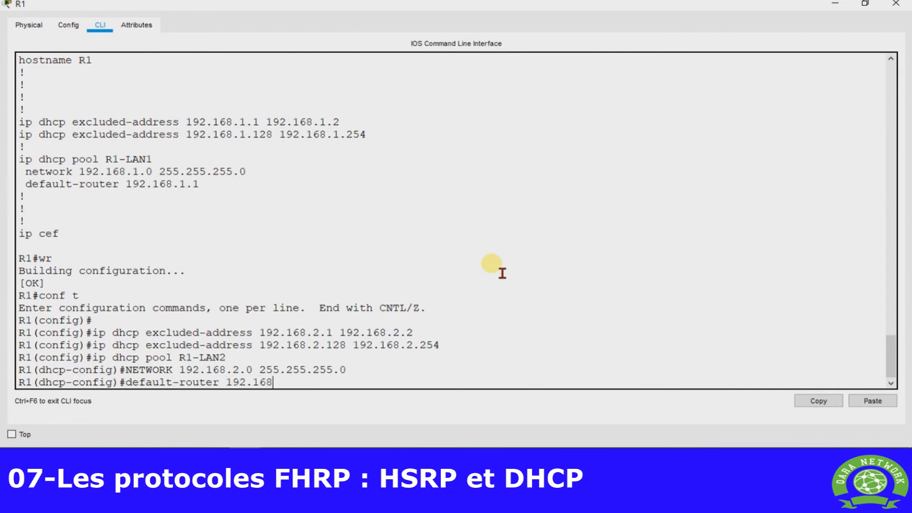
pyautogui.write('.2.1')
pyautogui.press('Return')
pyautogui.write('dhcp-config)#en')
pyautogui.press('Return')
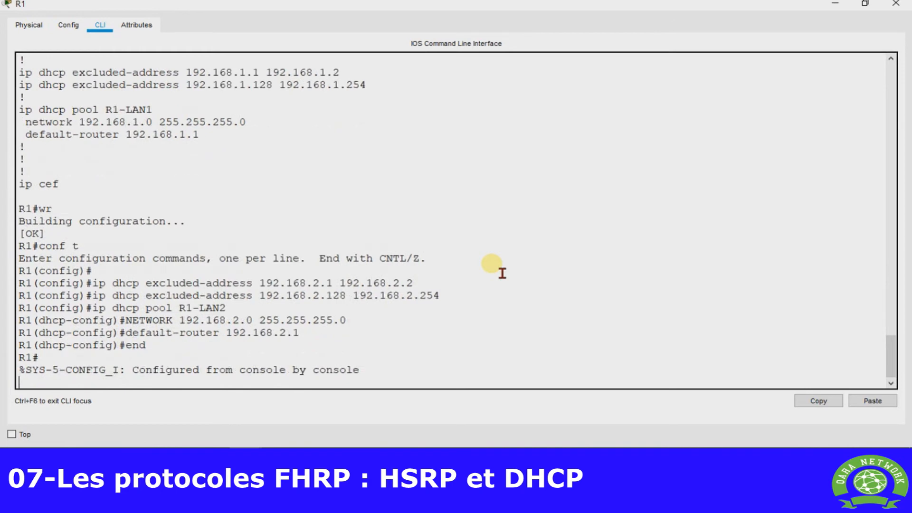
# Save R1's running configuration to startup memory.
pyautogui.write('wr')
pyautogui.press('Return')
pyautogui.press('Return')
# Review the DHCP exclusions and pools in R1's running configuration, and close R1's window.
pyautogui.write('show run')
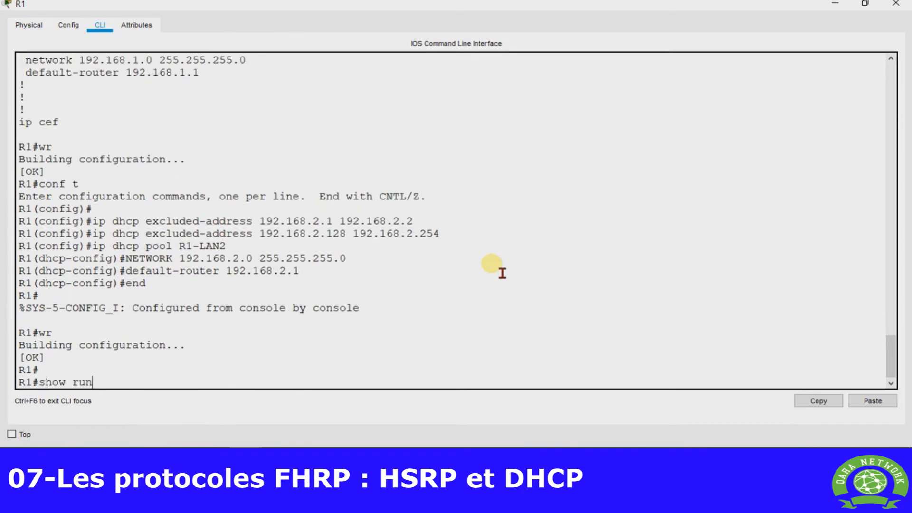
pyautogui.press('Tab')
pyautogui.press('Return')
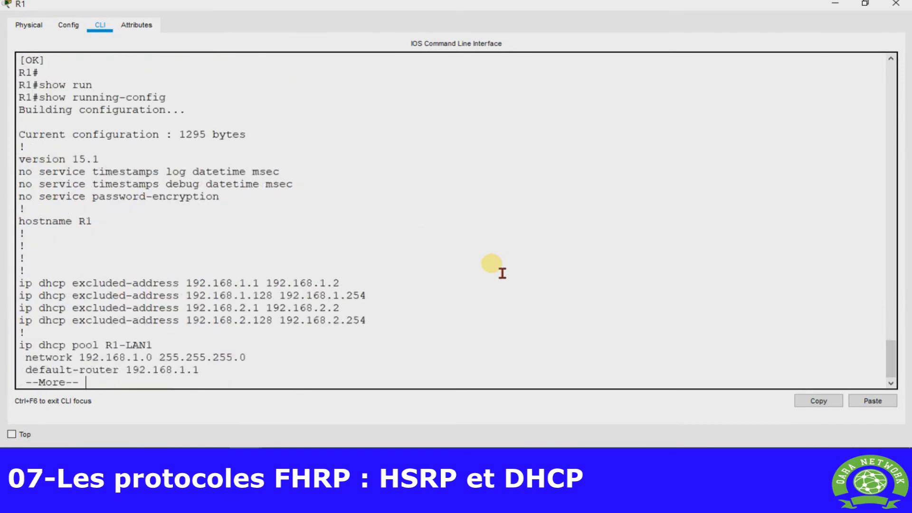
pyautogui.press('Return')
pyautogui.press('Return')
pyautogui.press('Return')
pyautogui.press('Return')
pyautogui.press('Return')
pyautogui.press('Return')
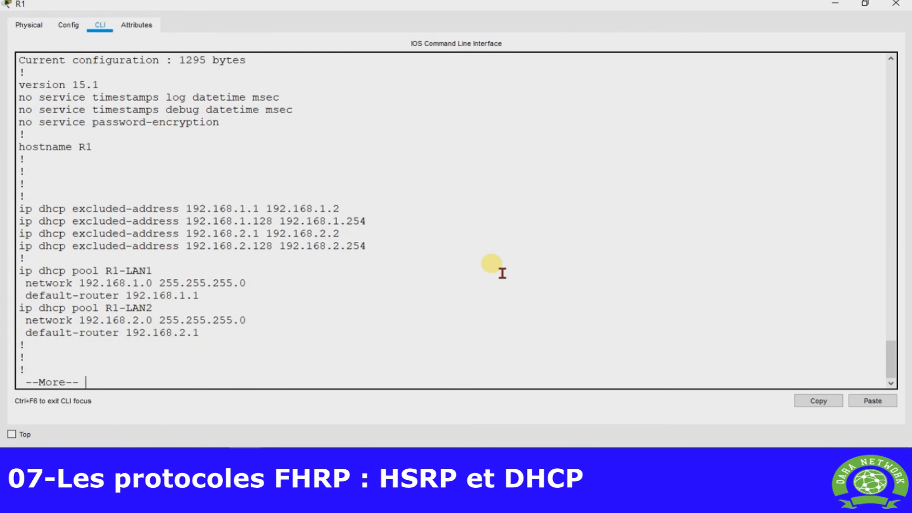
pyautogui.press('Return')
pyautogui.press('Return')
pyautogui.press('Return')
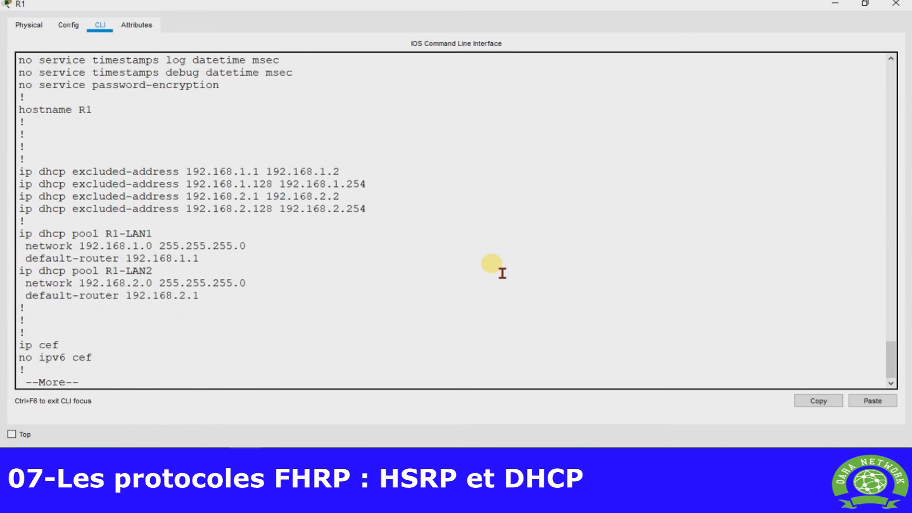
pyautogui.press('q')
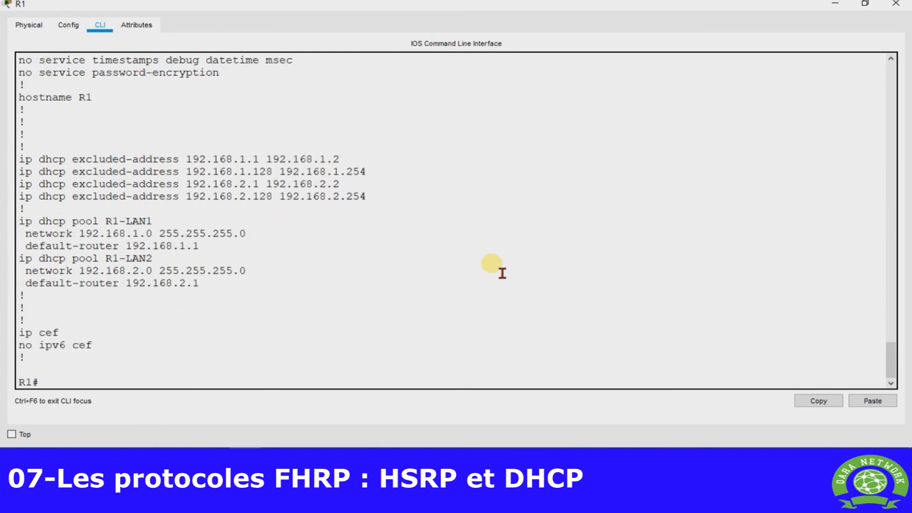
pyautogui.click(896, 3)
# Open R2's command line in a maximized window and enter global configuration mode.
pyautogui.click(422, 138)
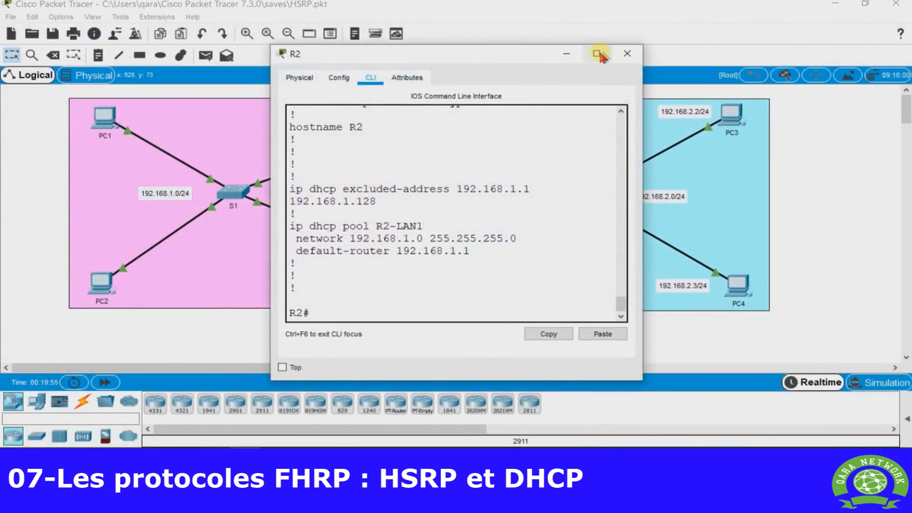
pyautogui.click(599, 53)
pyautogui.write('co')
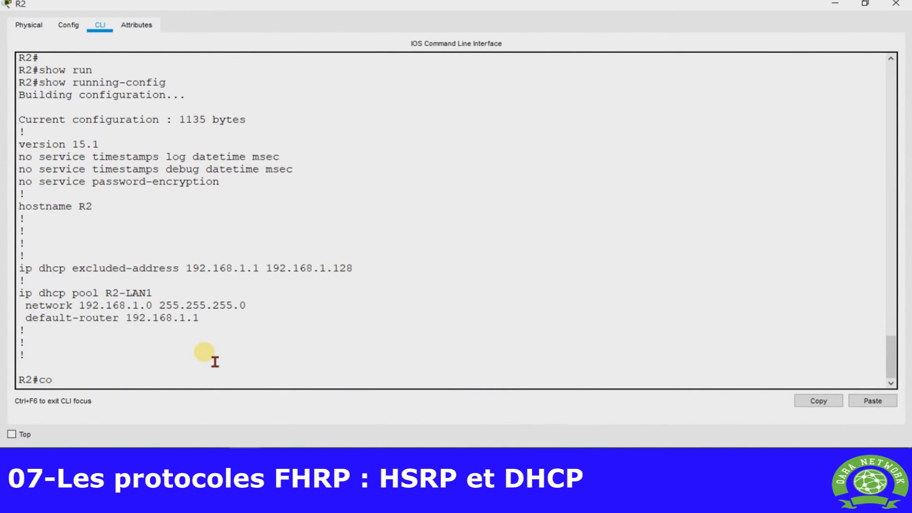
pyautogui.write('nf t')
pyautogui.press('Return')
# Exclude the address range 192.168.2.1 through 192.168.2.128 from DHCP on R2.
pyautogui.write('ip')
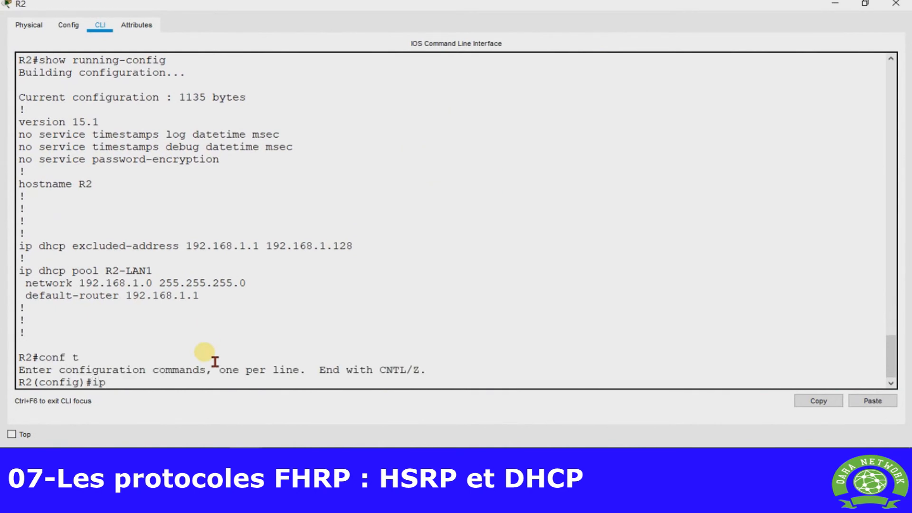
pyautogui.write(' dhcp excluded')
pyautogui.write('-address')
pyautogui.write(' 192.168')
pyautogui.write('.1.')
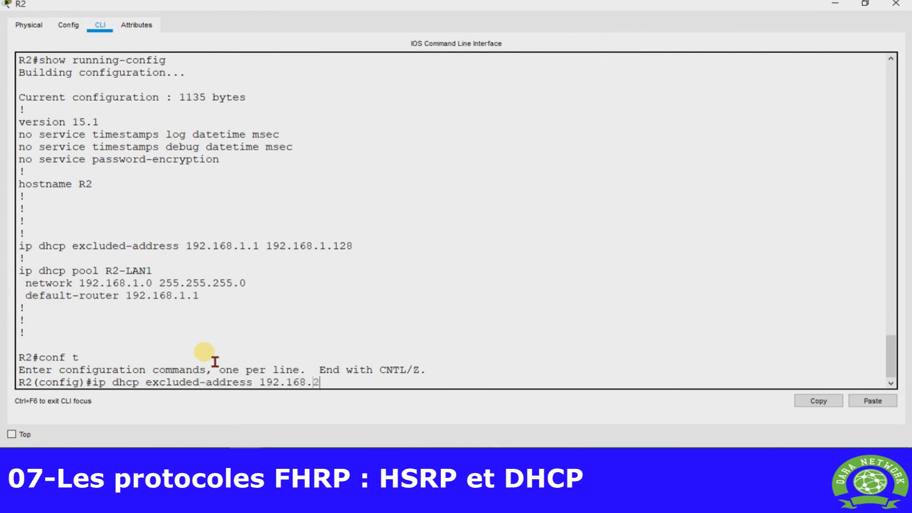
pyautogui.write('192.168.2.128')
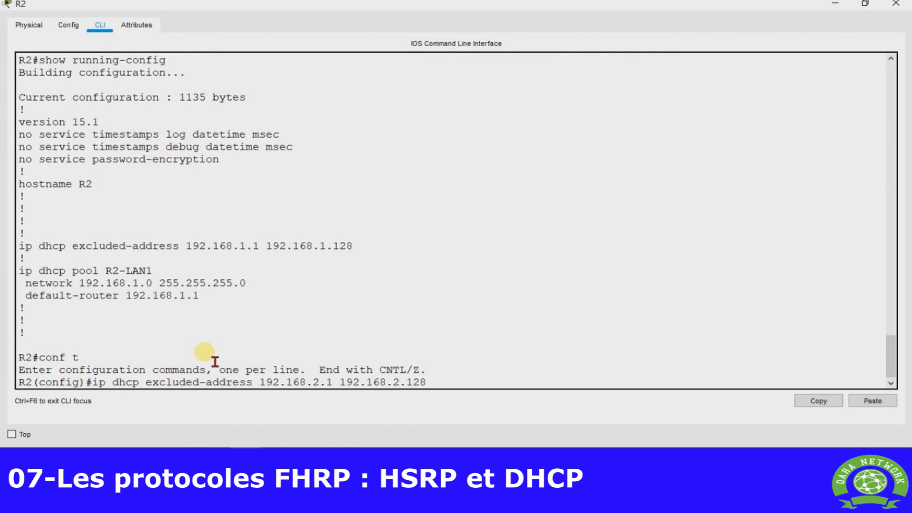
pyautogui.press('Return')
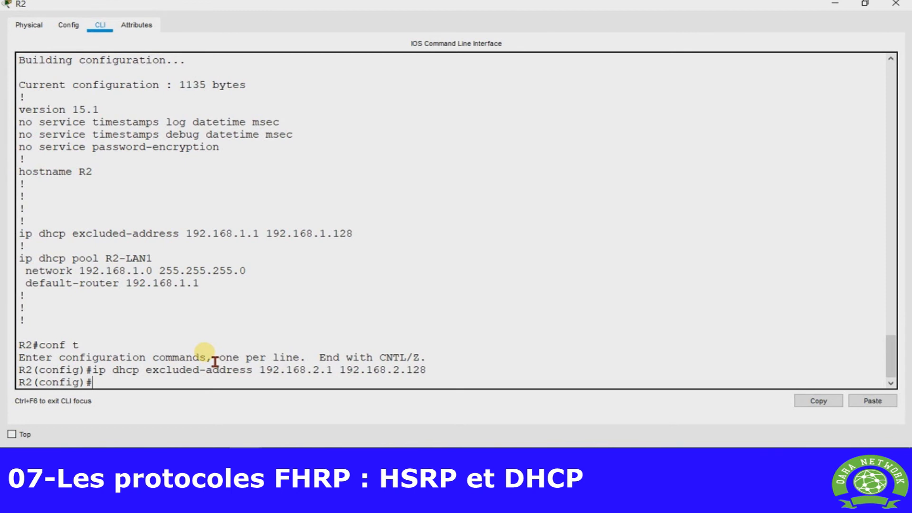
# Create the DHCP pool R2-LAN2 on R2 with network 192.168.2.0 and mask 255.255.255.0.
pyautogui.write('ip dhcp pool R2-LAN2')
pyautogui.press('Return')
pyautogui.write('network 192.168.2.0 255.255.255.0')
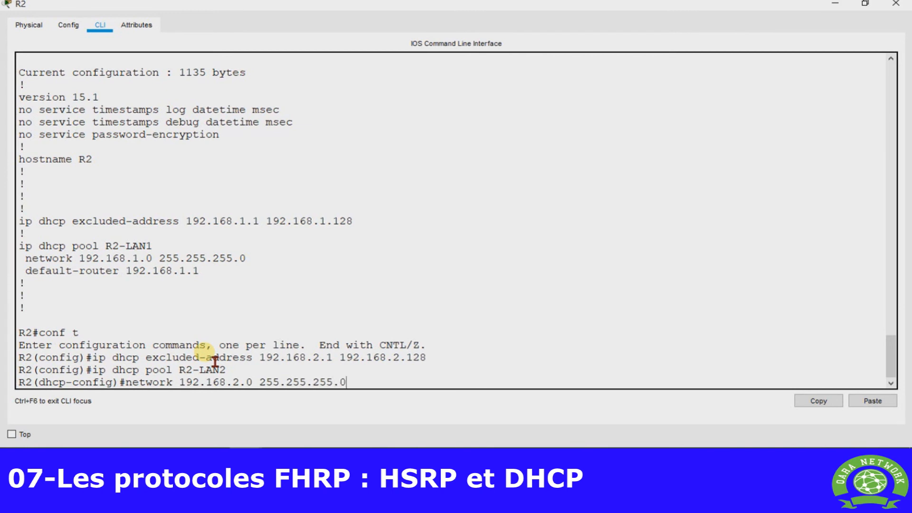
pyautogui.press('Return')
# Set the R2-LAN2 pool's default router to 192.168.2.1 and save R2's configuration from privileged mode.
pyautogui.write('default-router 192.168')
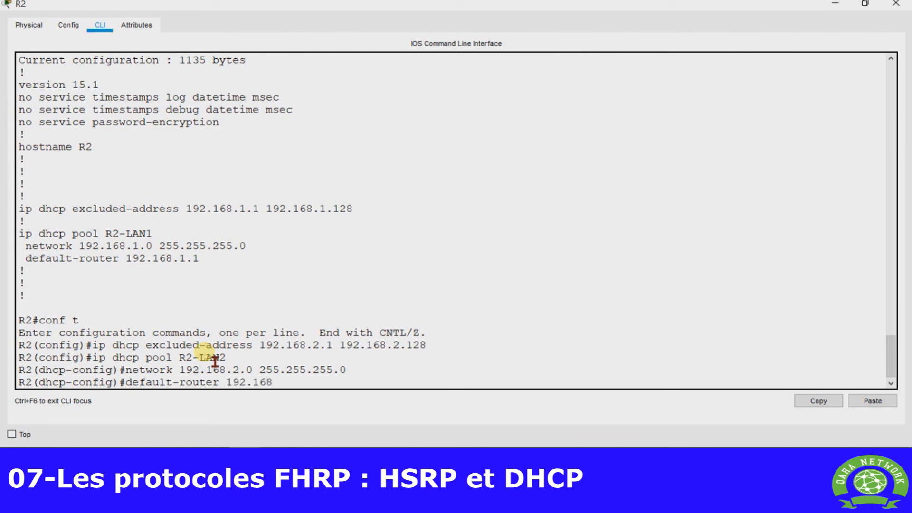
pyautogui.press('Return')
pyautogui.write('end')
pyautogui.press('Return')
pyautogui.write('wr')
pyautogui.press('Return')
pyautogui.press('Return')
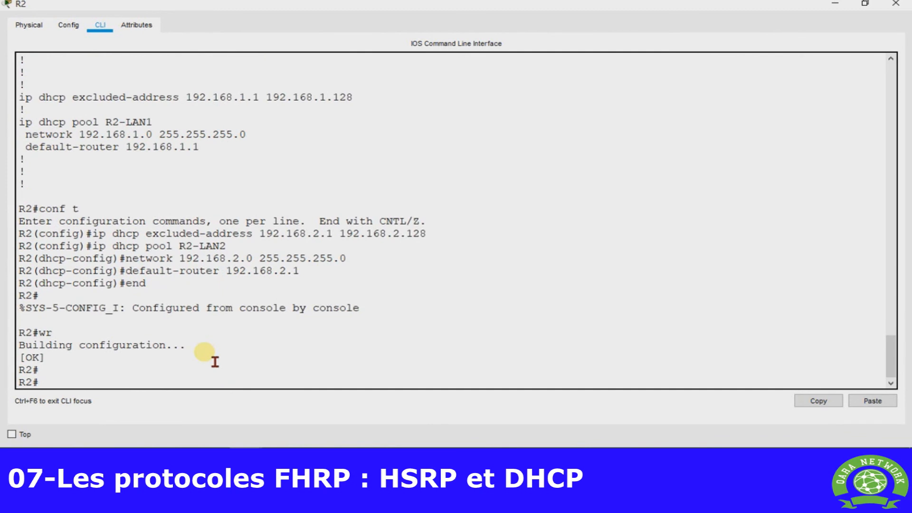
# Review the DHCP exclusions and pools in R2's running configuration, and close R2's window.
pyautogui.write('show run')
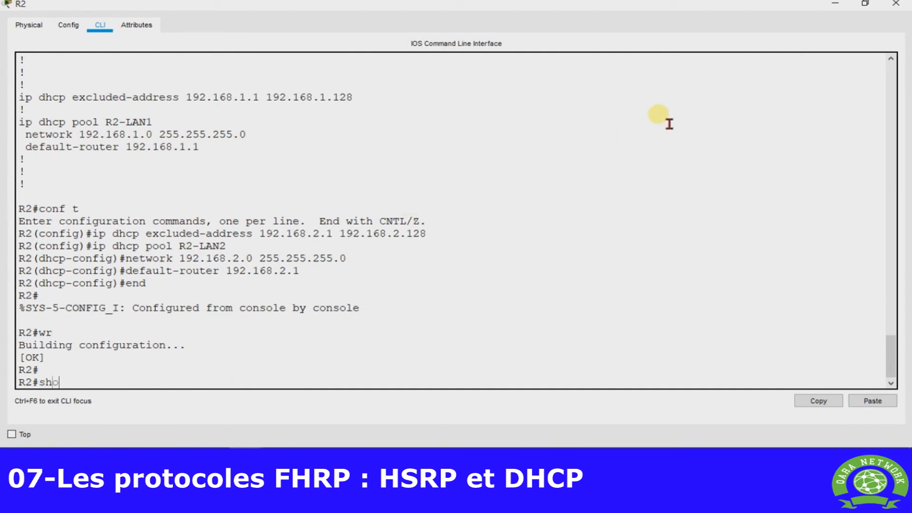
pyautogui.press('Tab')
pyautogui.press('Return')
pyautogui.press('Return')
pyautogui.press('Return')
pyautogui.press('Return')
pyautogui.press('Return')
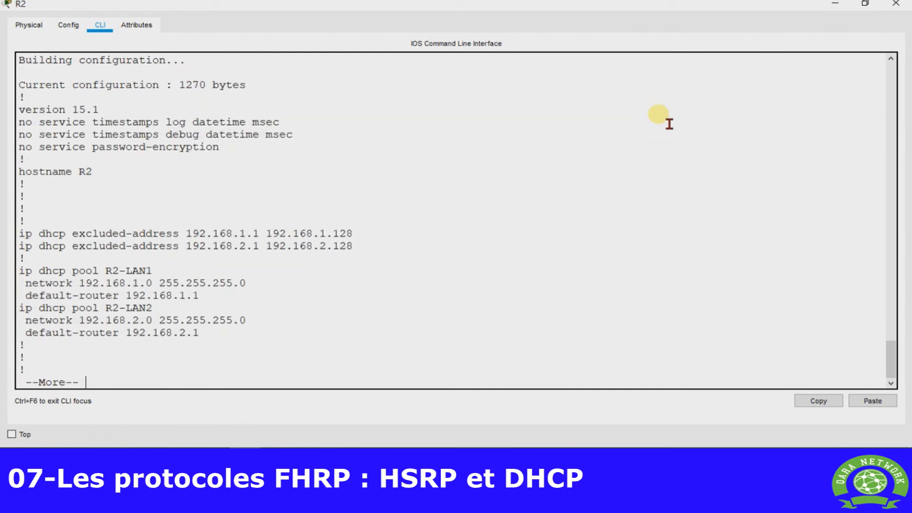
pyautogui.press('q')
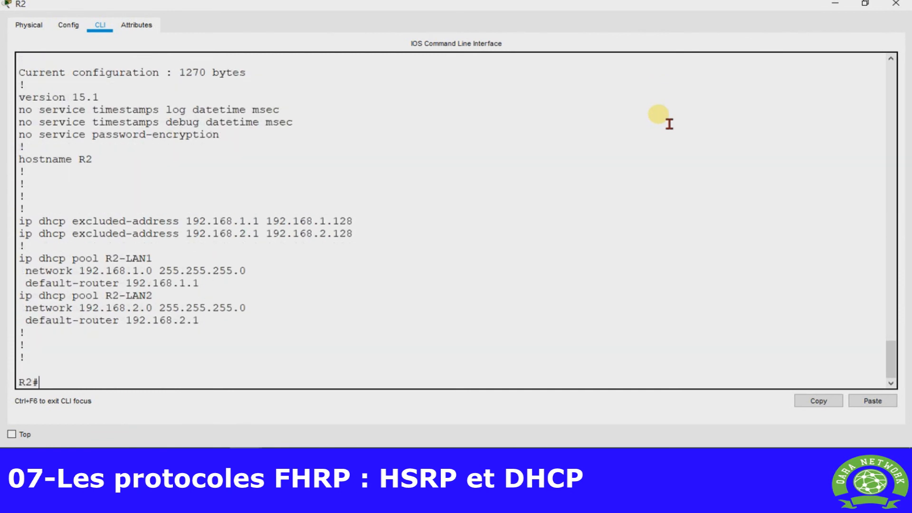
pyautogui.click(895, 5)
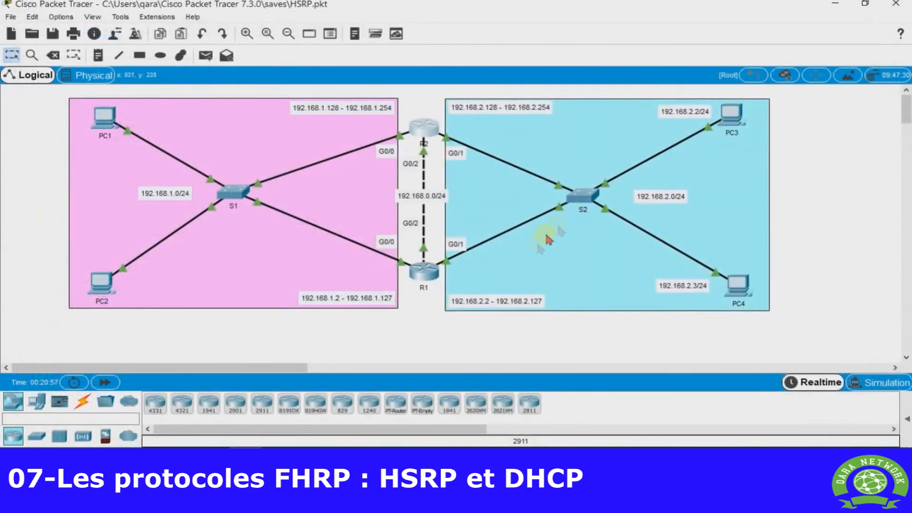
# Switch PC3's IPv4 configuration to DHCP and close its window.
pyautogui.click(734, 119)
pyautogui.click(329, 136)
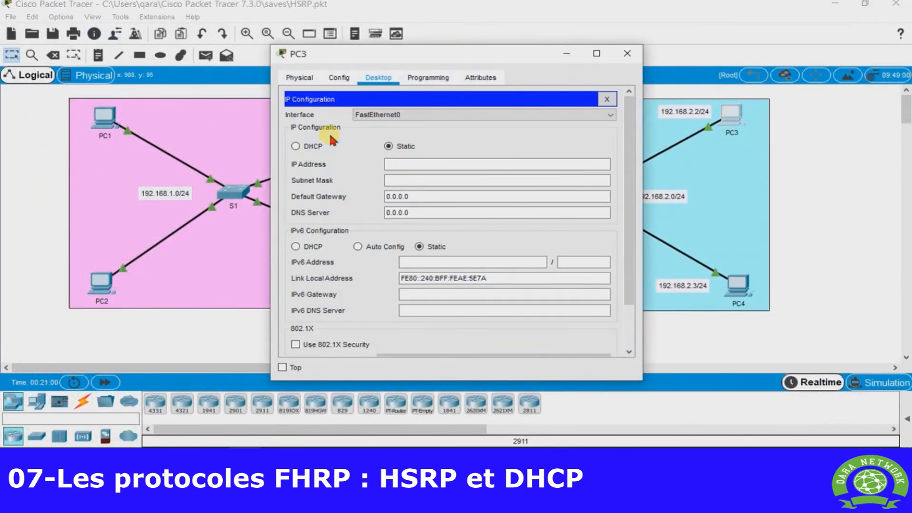
pyautogui.click(303, 145)
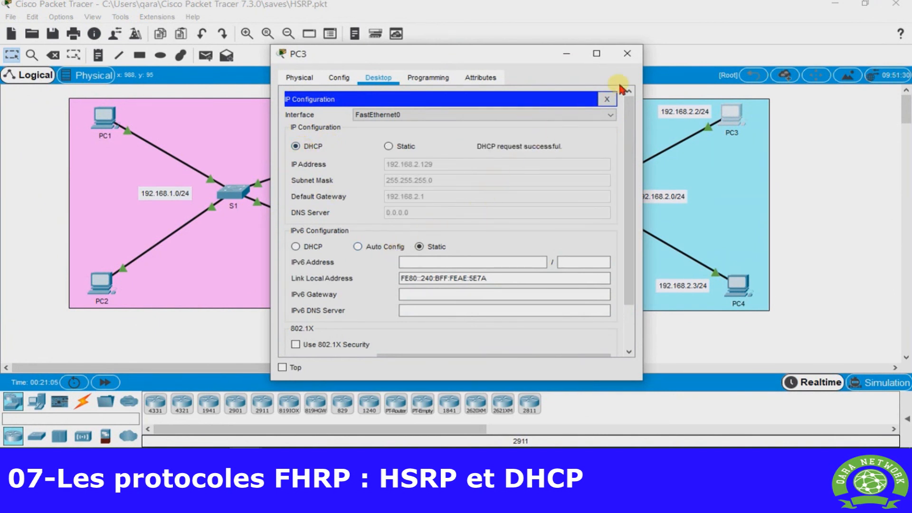
pyautogui.click(628, 53)
# Switch PC4's IPv4 configuration to DHCP and close its window.
pyautogui.click(740, 290)
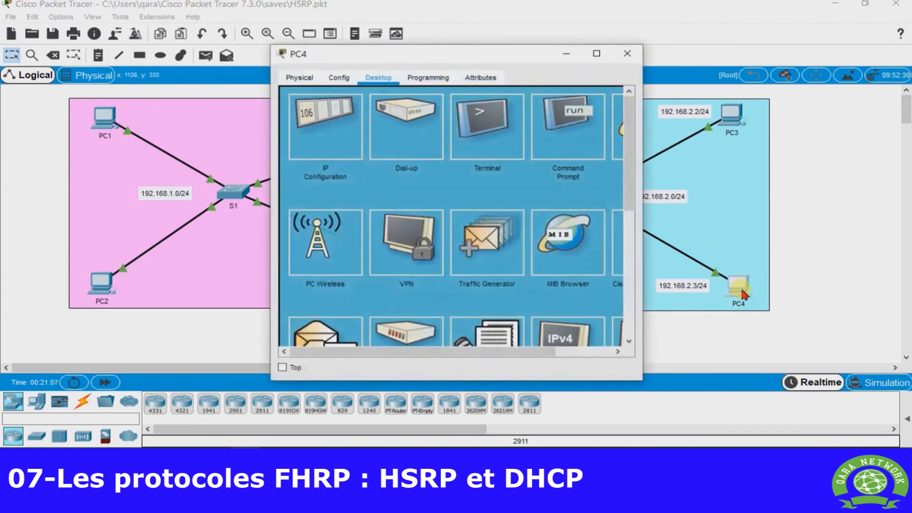
pyautogui.click(343, 135)
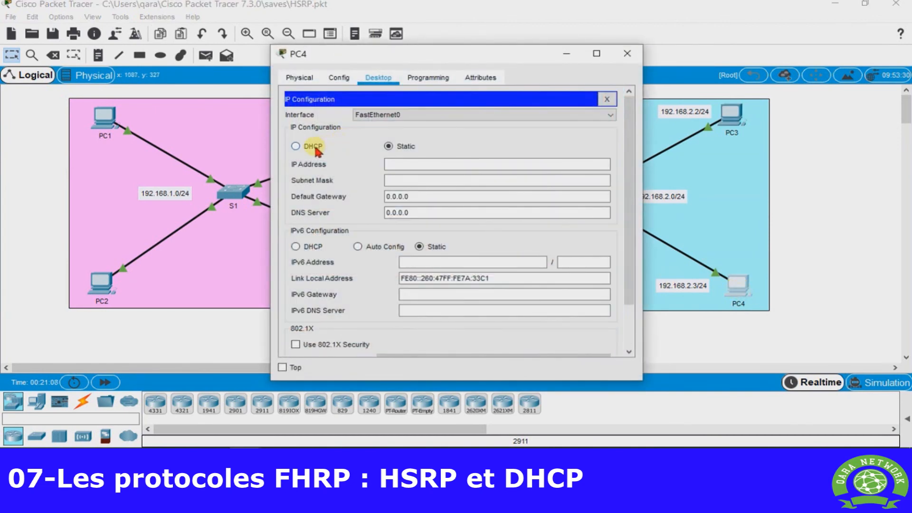
pyautogui.click(315, 148)
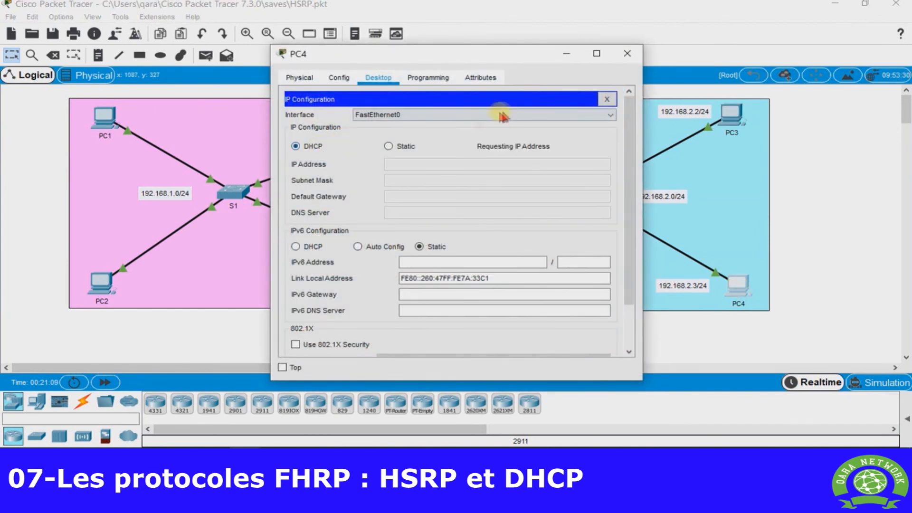
pyautogui.click(617, 57)
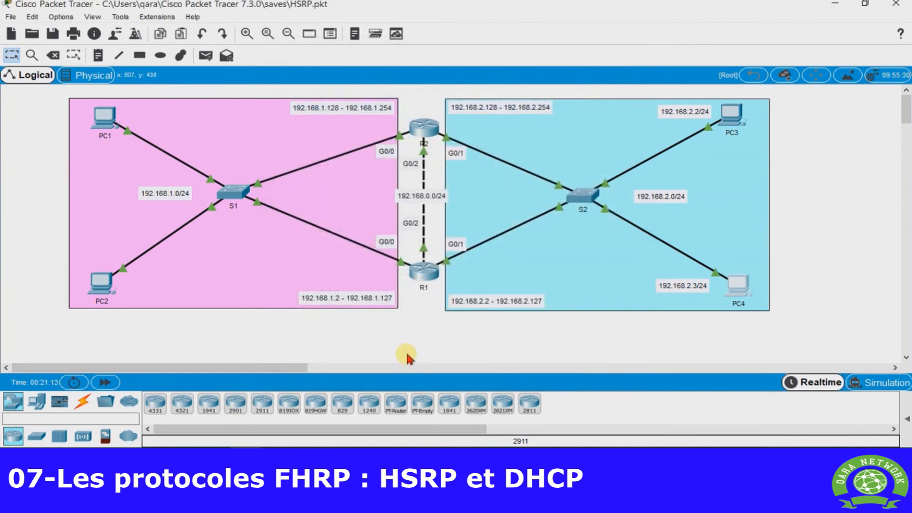
# Test connectivity with a simple PDU from PC1 to PC3, and delete the test scenario.
pyautogui.click(206, 56)
pyautogui.click(103, 116)
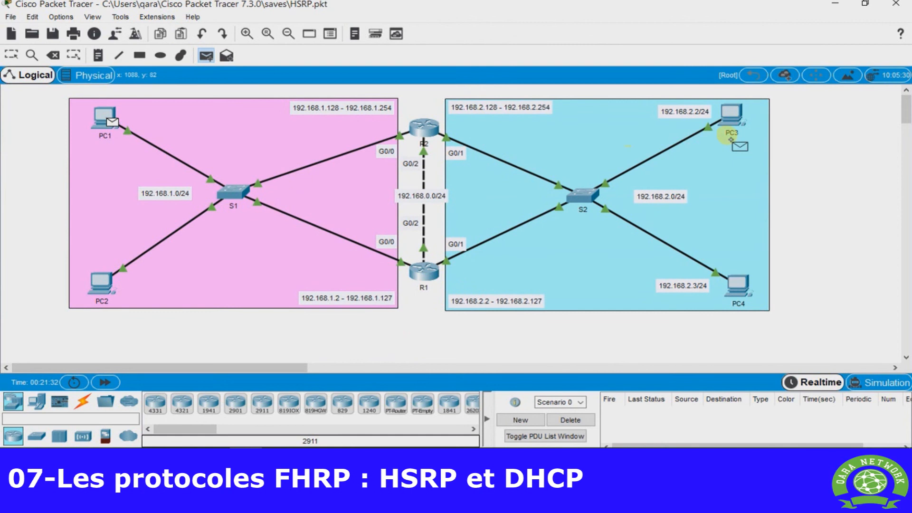
pyautogui.click(735, 118)
pyautogui.click(621, 412)
pyautogui.click(571, 420)
# Test connectivity with a simple PDU from PC2 to PC4, and delete the test scenario.
pyautogui.click(206, 56)
pyautogui.click(101, 283)
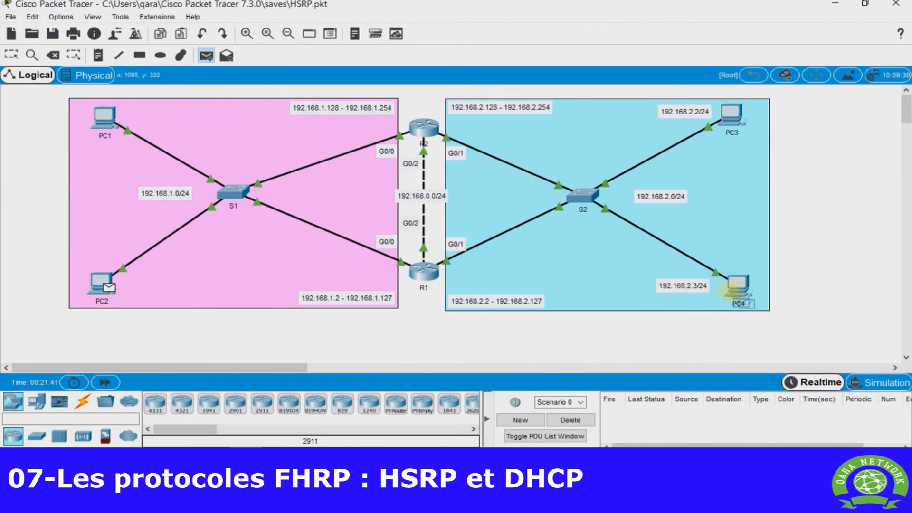
pyautogui.click(744, 296)
pyautogui.click(621, 411)
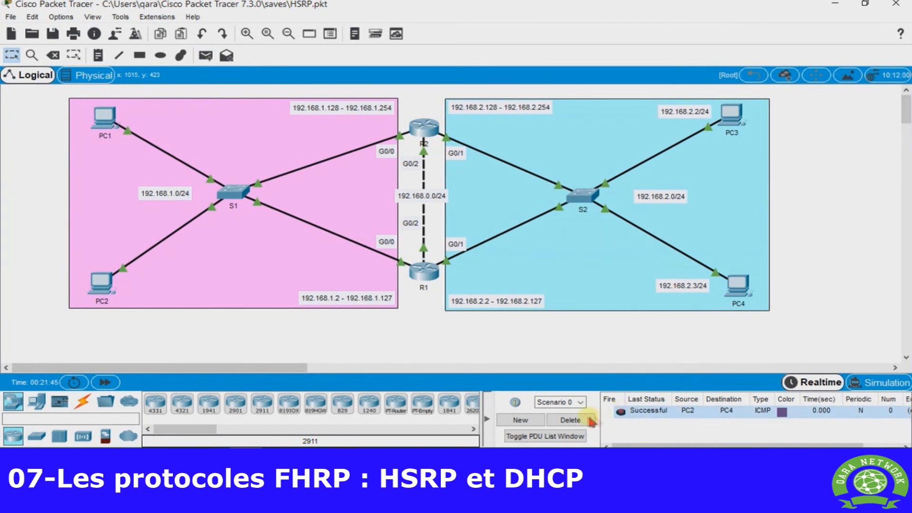
pyautogui.click(570, 420)
# Send a simple PDU from PC1 to PC4 to test connectivity between the two LANs.
pyautogui.click(205, 55)
pyautogui.click(102, 116)
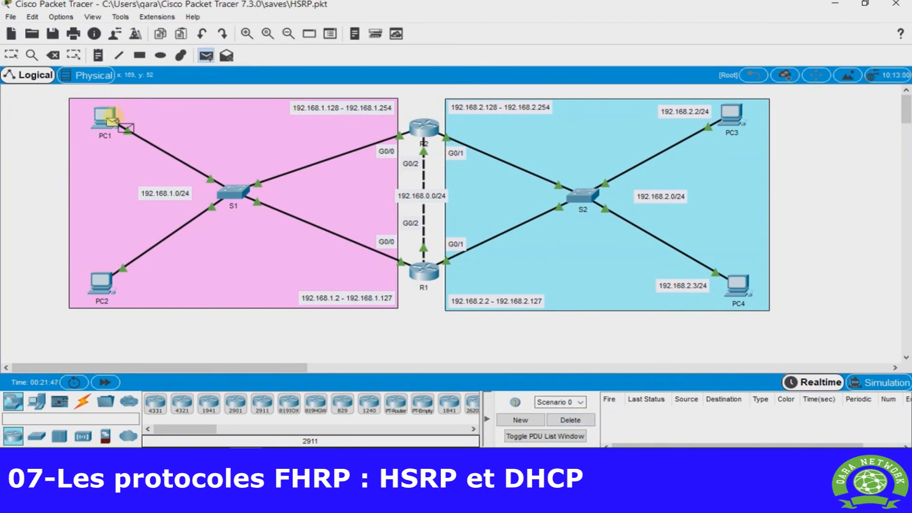
pyautogui.click(742, 294)
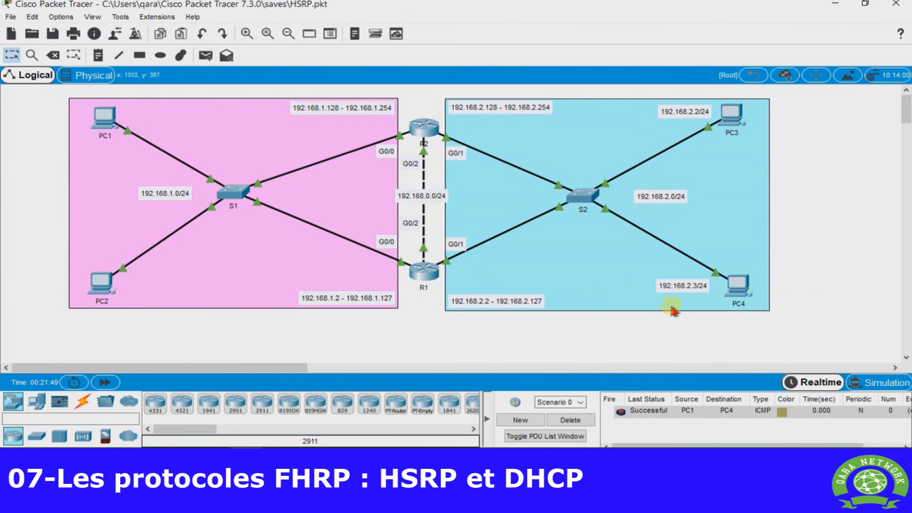
# Send a simple PDU from PC3 to PC2 and delete the scenario with its test PDUs.
pyautogui.click(206, 55)
pyautogui.click(732, 114)
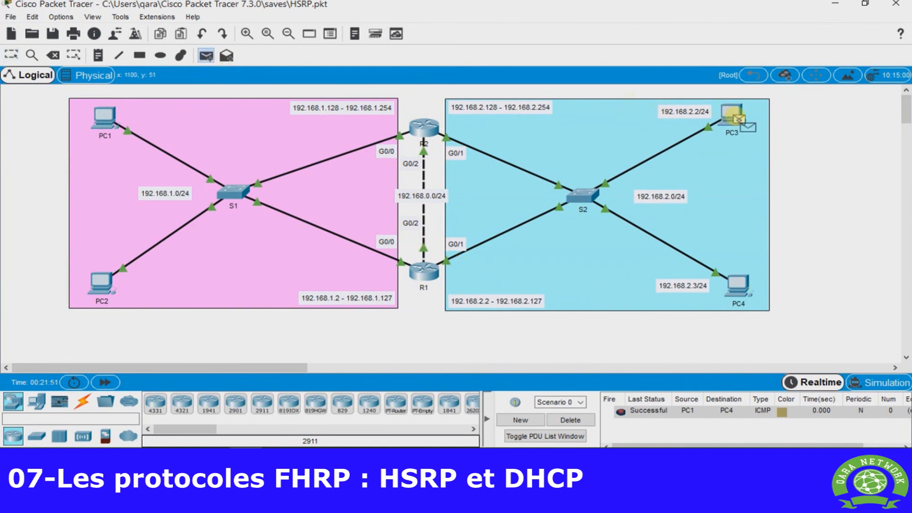
pyautogui.click(108, 287)
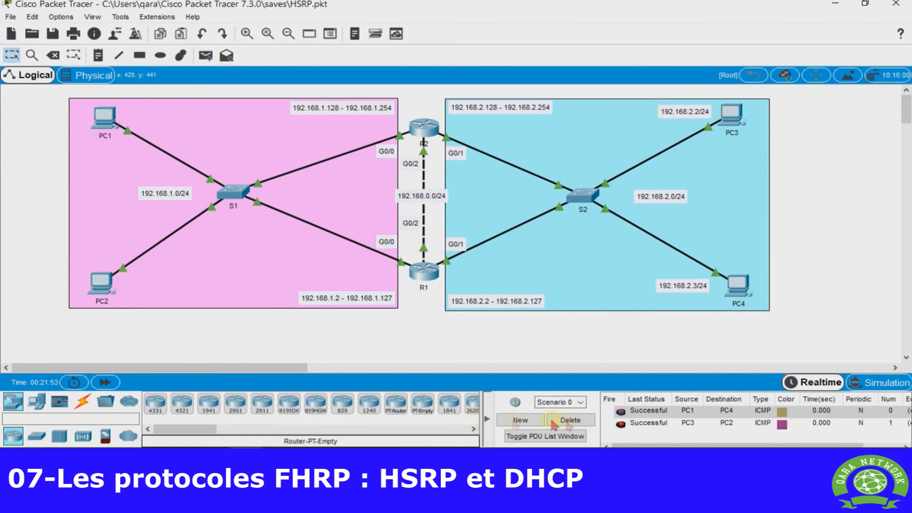
pyautogui.click(570, 420)
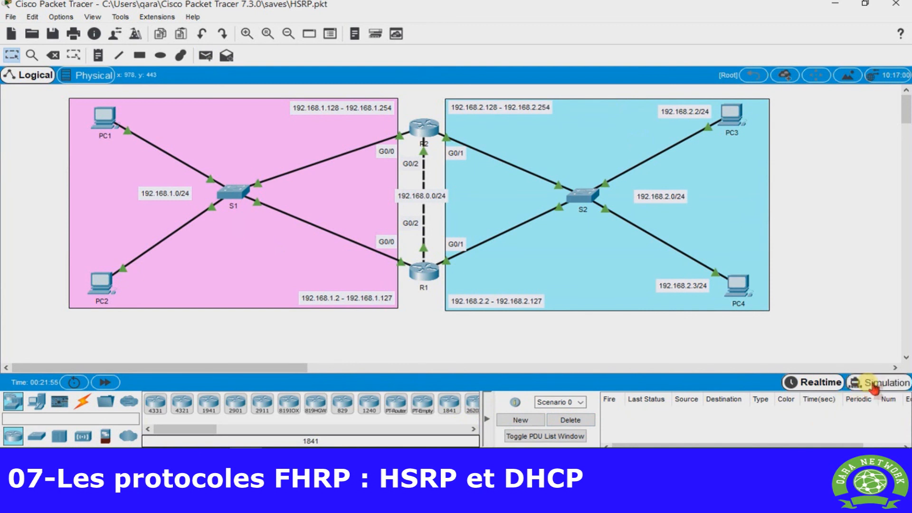
# Switch to simulation mode with the event list closed and create a simple PDU from PC1 to PC4.
pyautogui.click(857, 382)
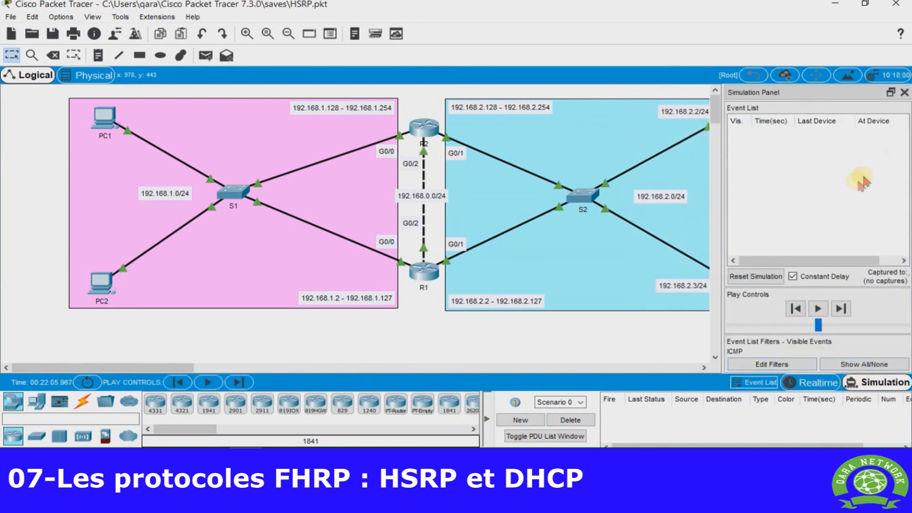
pyautogui.click(905, 92)
pyautogui.click(205, 56)
pyautogui.click(106, 119)
pyautogui.click(739, 288)
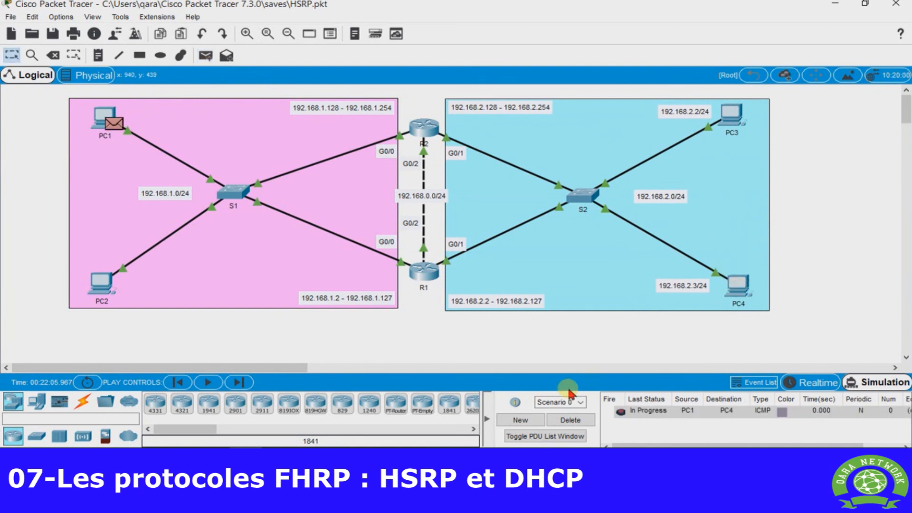
# Advance the simulation event by event to trace the PDU from PC1 to PC4 and its reply back to PC1.
pyautogui.click(240, 383)
pyautogui.click(250, 387)
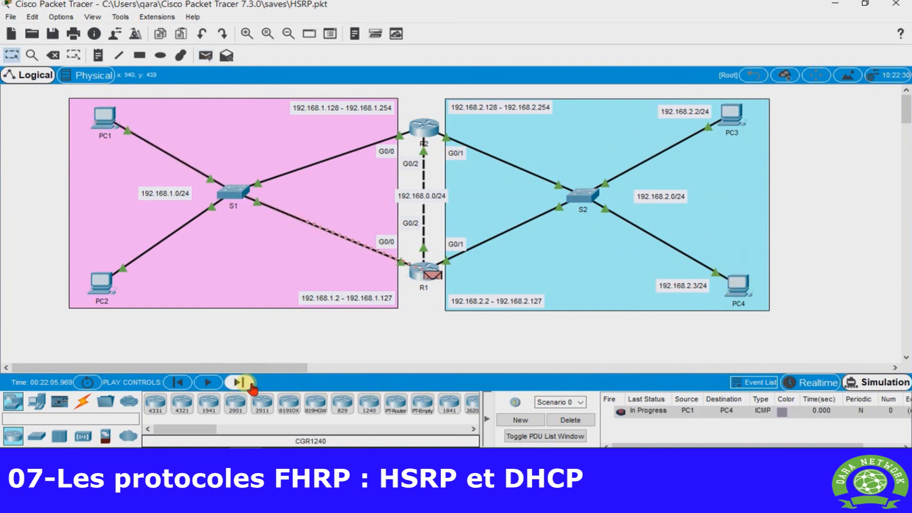
pyautogui.click(251, 387)
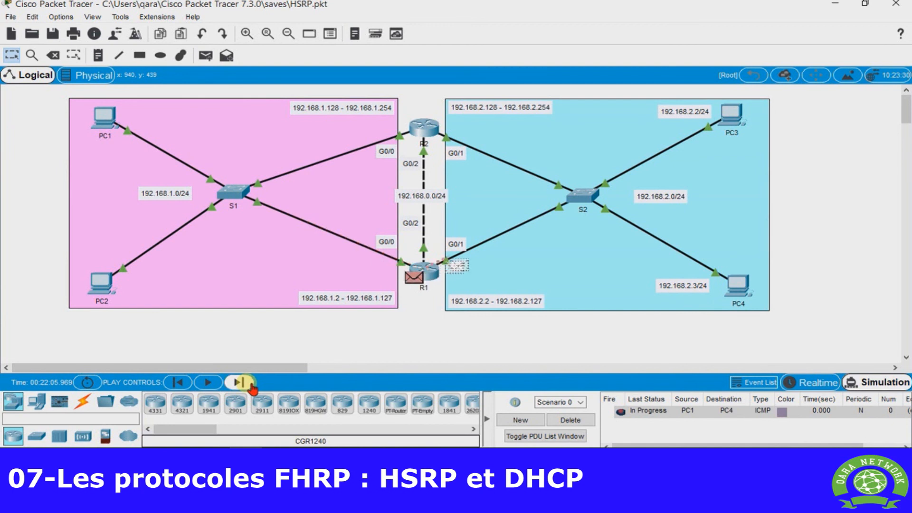
pyautogui.click(251, 386)
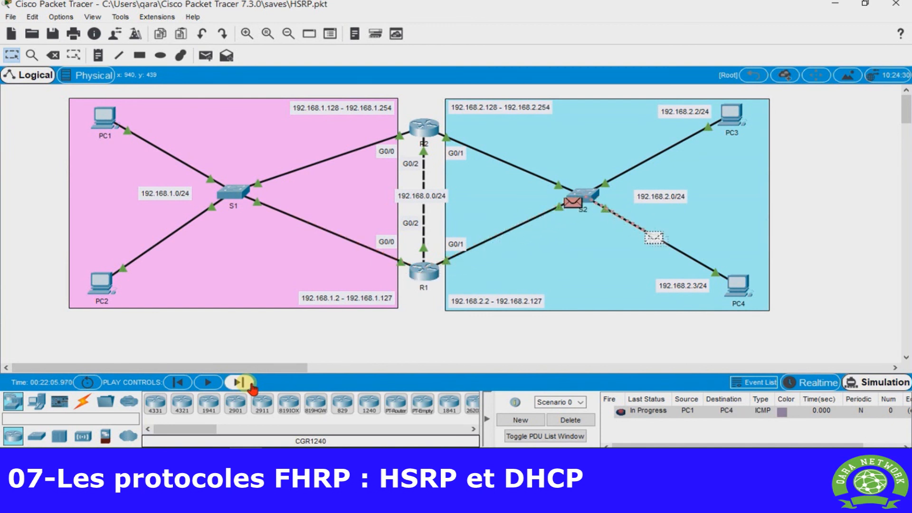
pyautogui.click(251, 387)
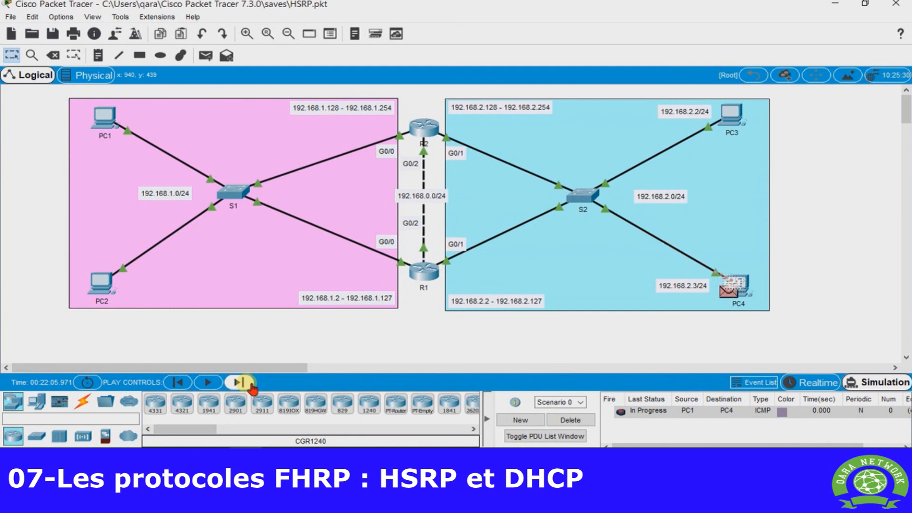
pyautogui.click(251, 387)
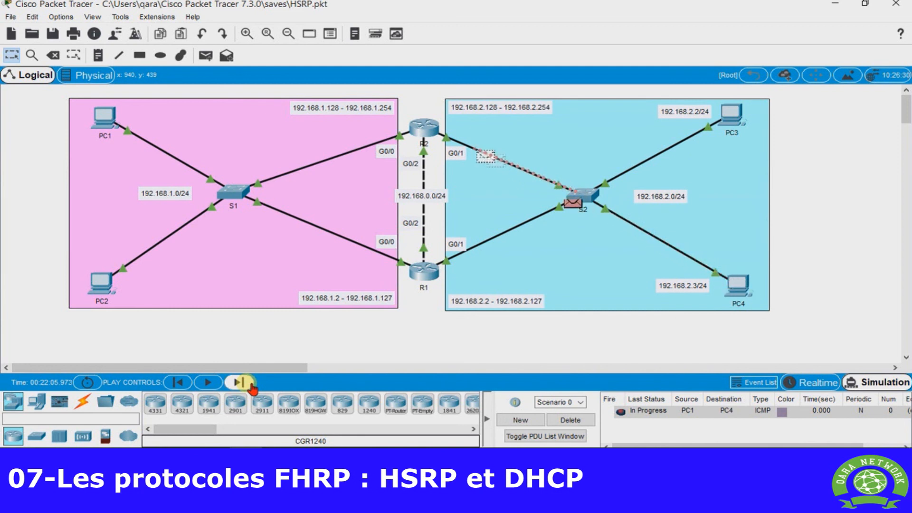
pyautogui.click(251, 386)
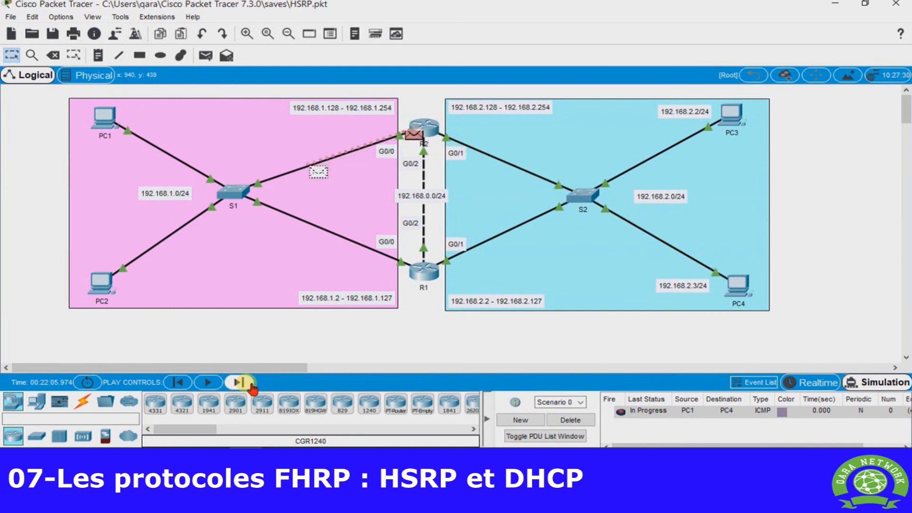
pyautogui.click(251, 386)
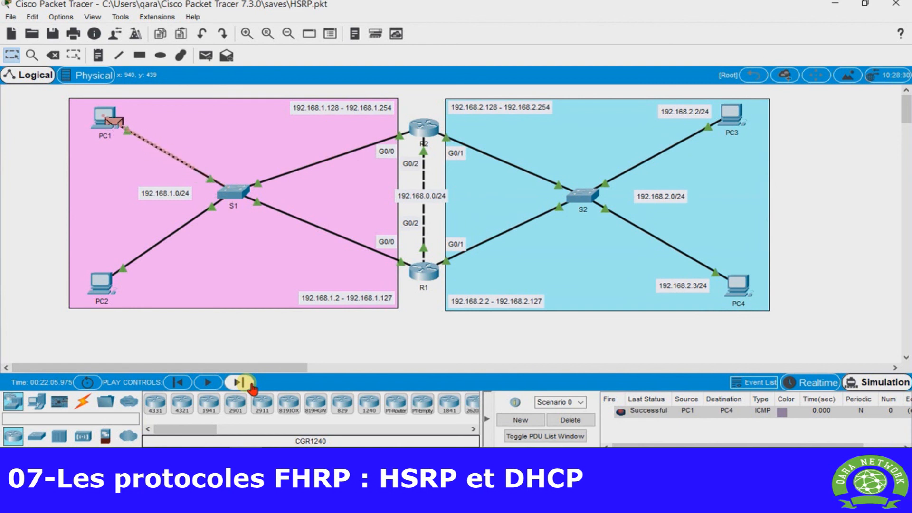
# Delete the test scenario with its PDU and switch back to realtime mode.
pyautogui.click(571, 420)
pyautogui.click(826, 387)
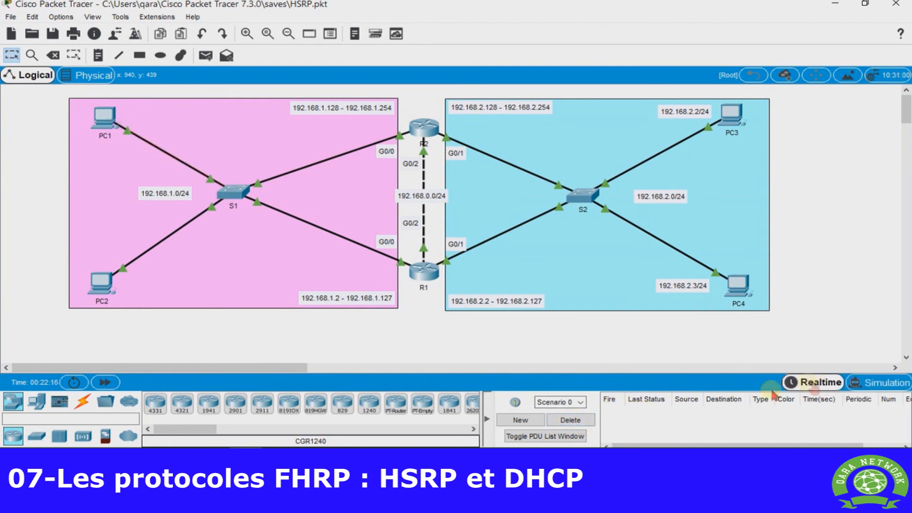